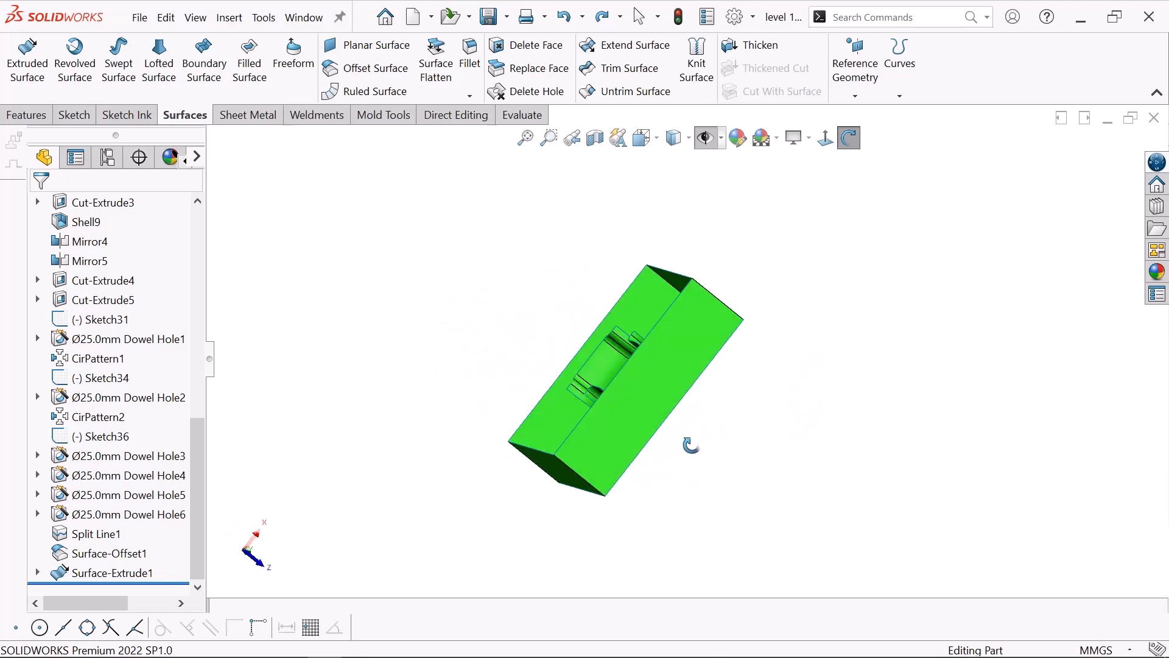
pyautogui.rightClick(307, 193)
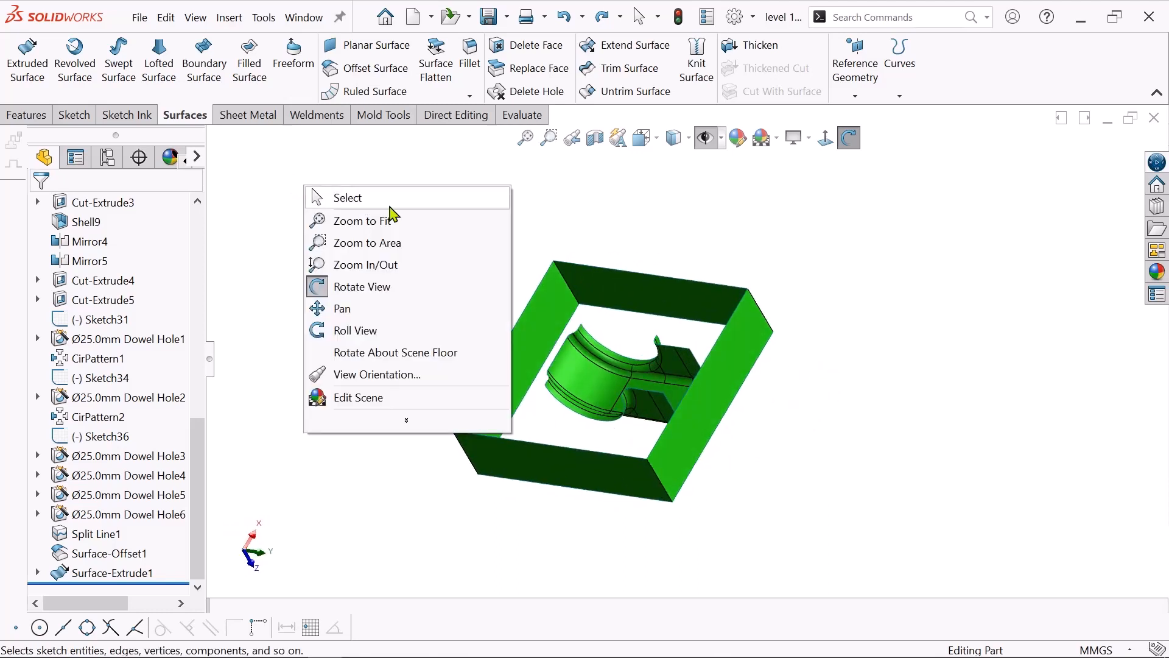
pyautogui.click(390, 196)
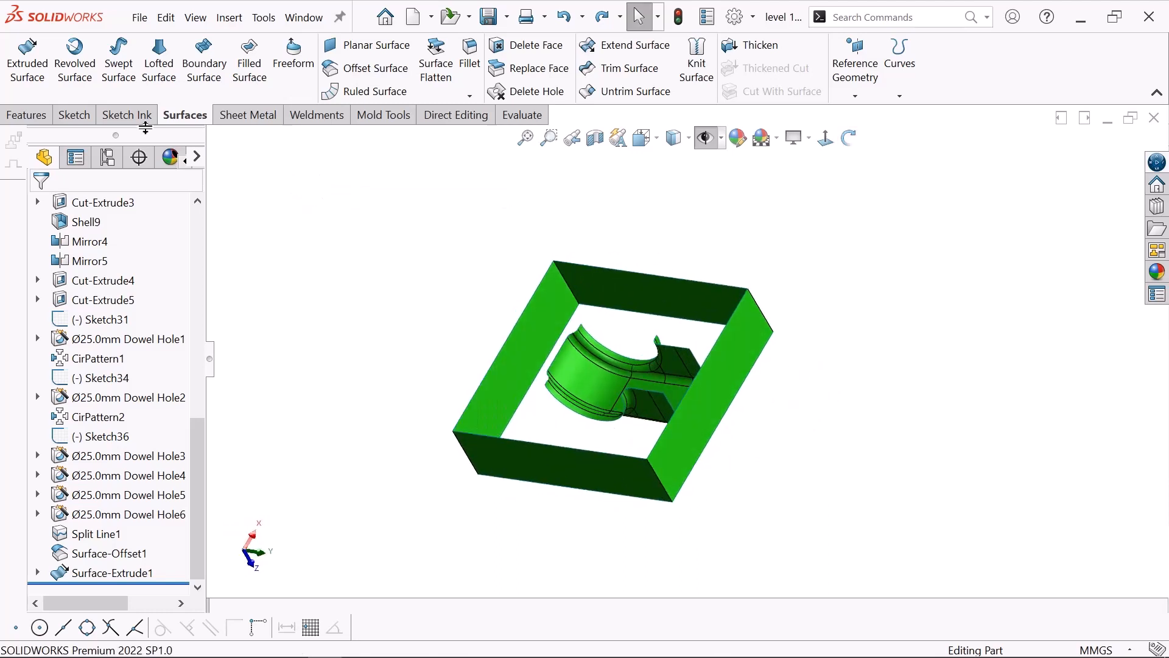
pyautogui.click(73, 115)
pyautogui.scroll(2, 909, 390)
pyautogui.scroll(-1, 887, 435)
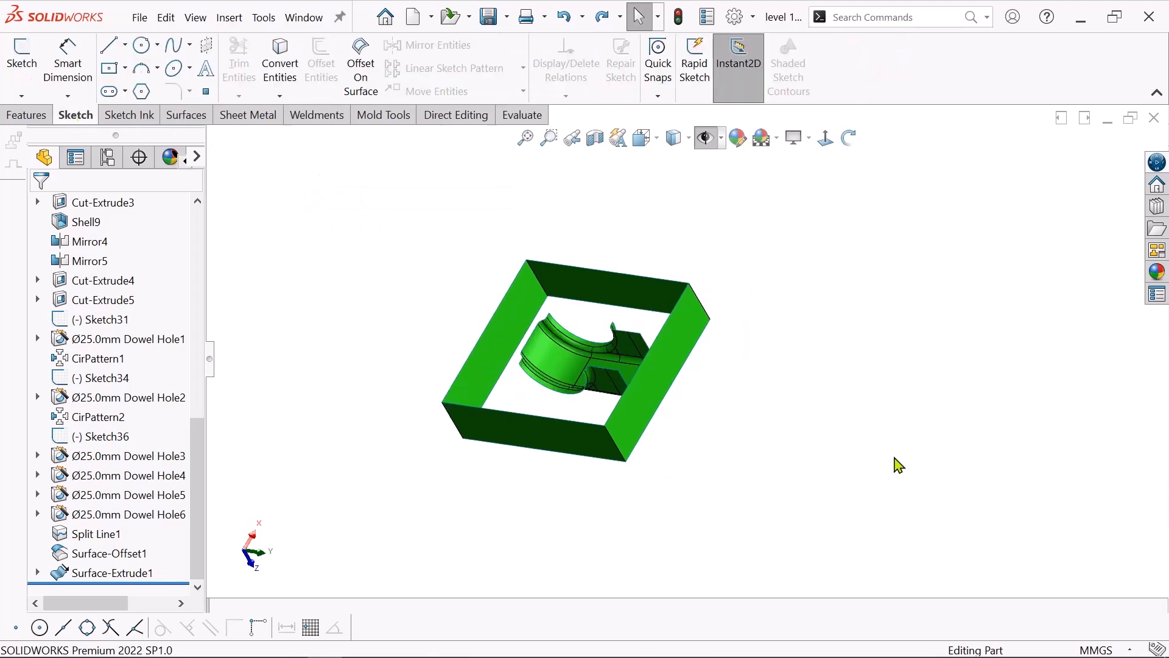
# Start an Extend Surface by distance from the straight end edge of one flat side flange on the offset surface
pyautogui.click(186, 115)
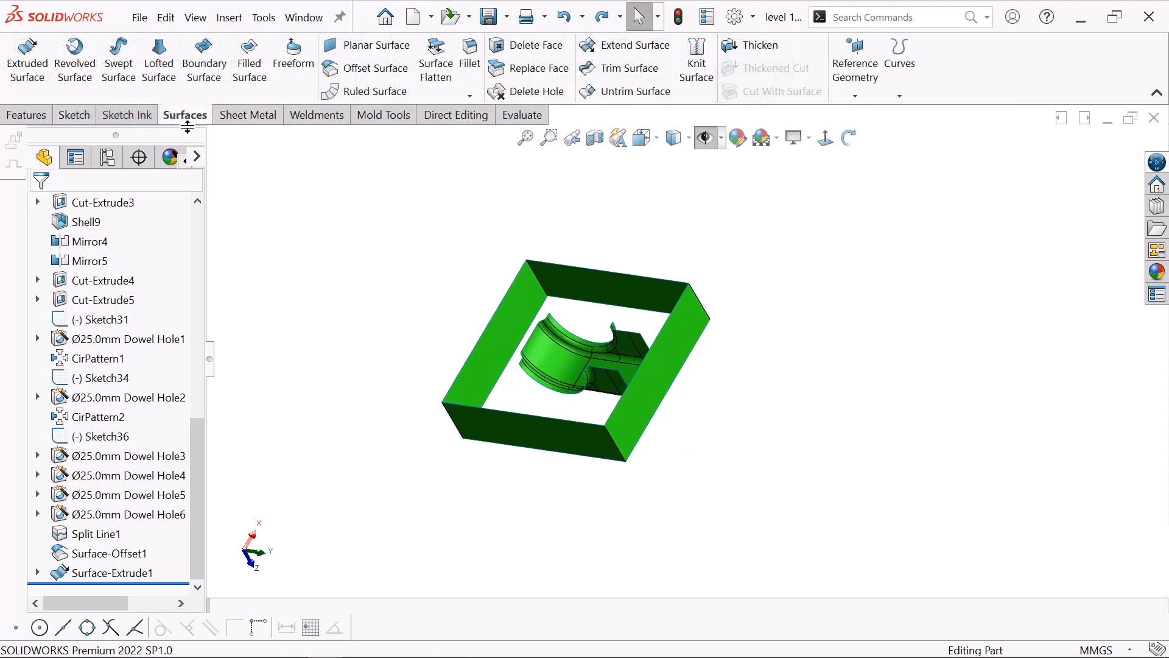
pyautogui.click(627, 55)
pyautogui.scroll(-2, 627, 248)
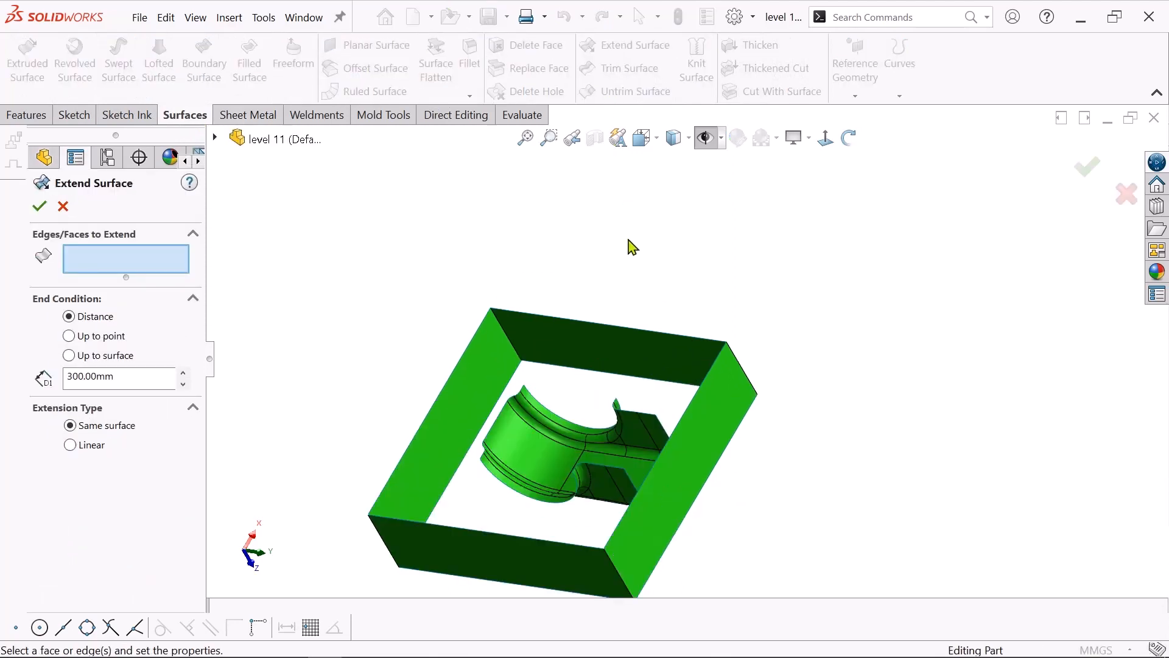
pyautogui.click(849, 138)
pyautogui.moveTo(816, 256); pyautogui.dragTo(810, 333)
pyautogui.moveTo(810, 334); pyautogui.dragTo(769, 379, button='middle')
pyautogui.scroll(-3, 634, 412)
pyautogui.moveTo(650, 388); pyautogui.dragTo(671, 342, button='middle')
pyautogui.moveTo(671, 342); pyautogui.dragTo(662, 341)
pyautogui.click(846, 144)
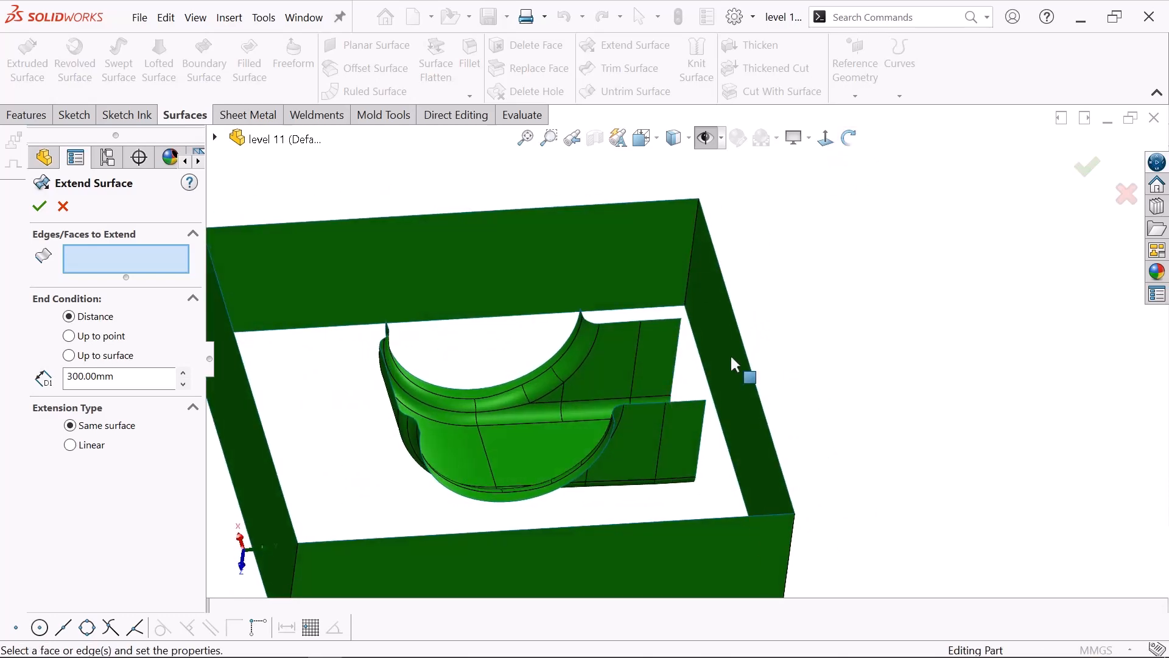
pyautogui.scroll(-1, 681, 354)
pyautogui.scroll(-1, 685, 362)
pyautogui.click(683, 340)
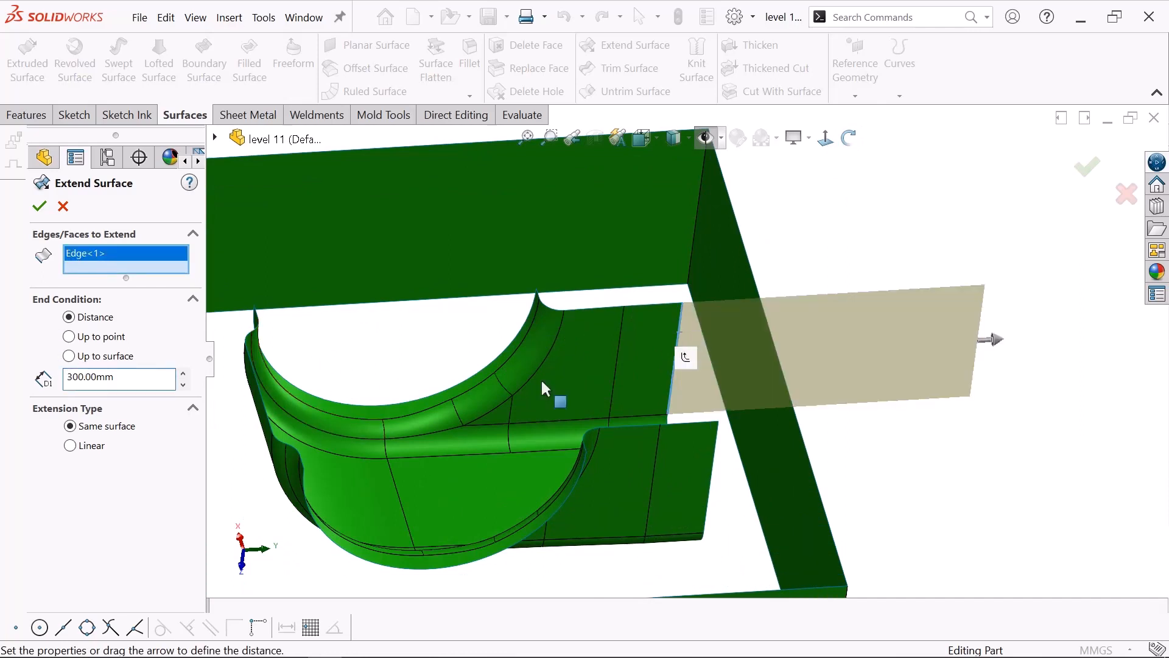
# Set the surface extension distance to 120 mm
pyautogui.scroll(2, 653, 325)
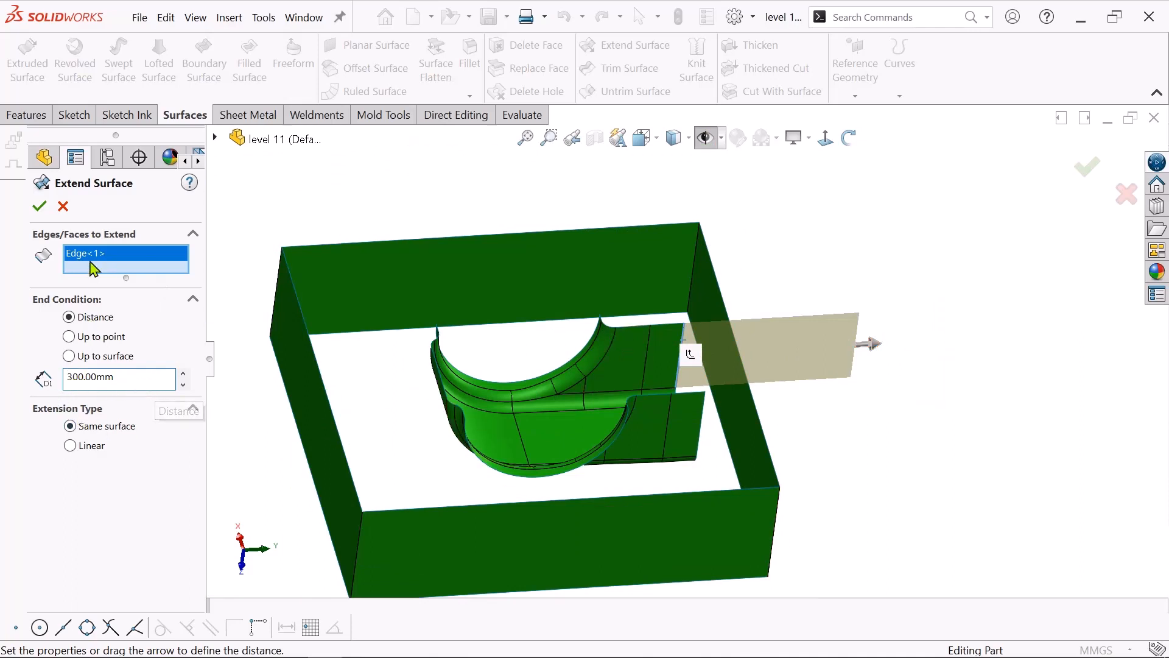
pyautogui.doubleClick(130, 377)
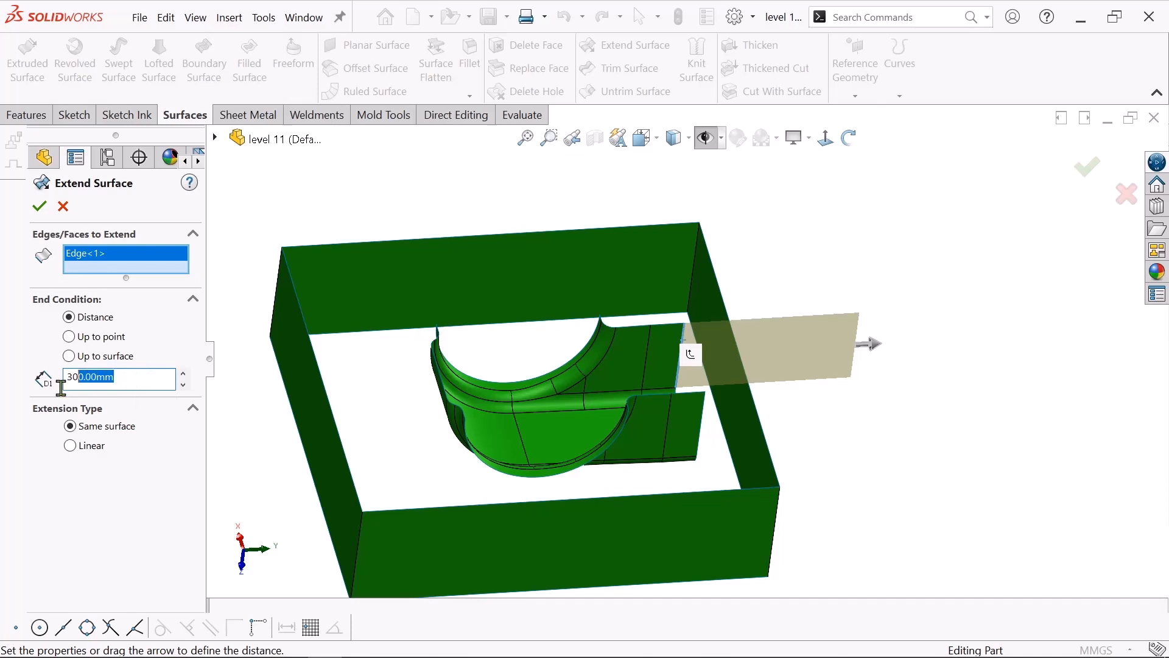
pyautogui.press('BackSpace')
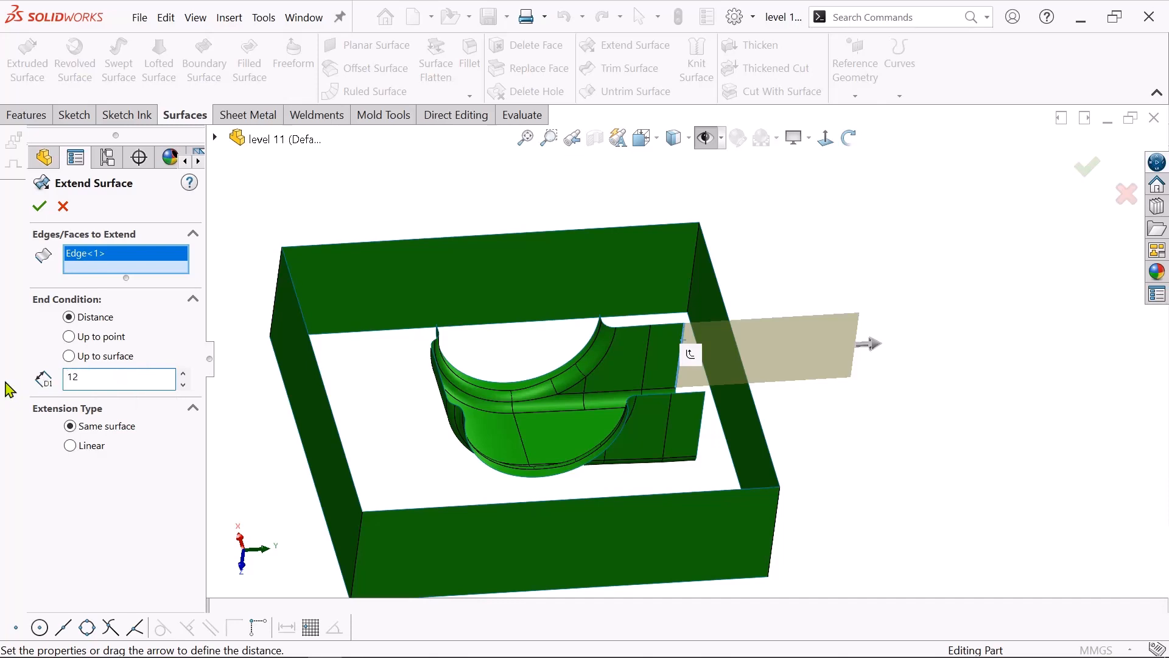
pyautogui.press('Return')
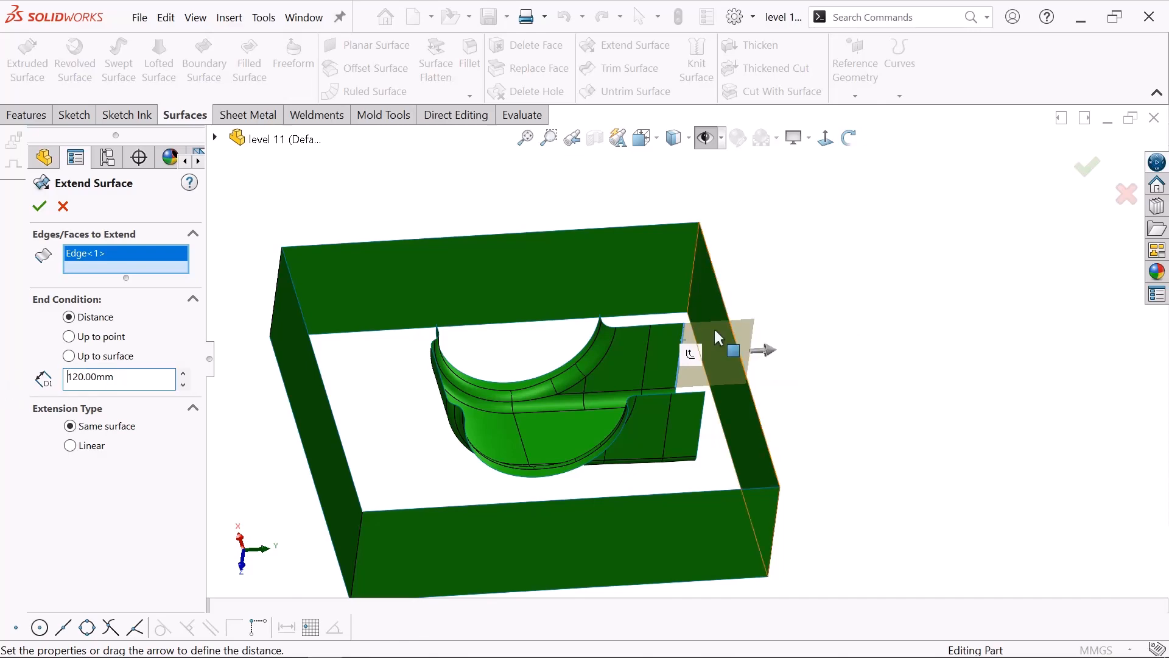
# Add the straight end edge of the flat middle wall between the flanges to the edges being extended
pyautogui.click(850, 138)
pyautogui.moveTo(838, 268); pyautogui.dragTo(711, 320)
pyautogui.scroll(-2, 709, 321)
pyautogui.scroll(2, 672, 375)
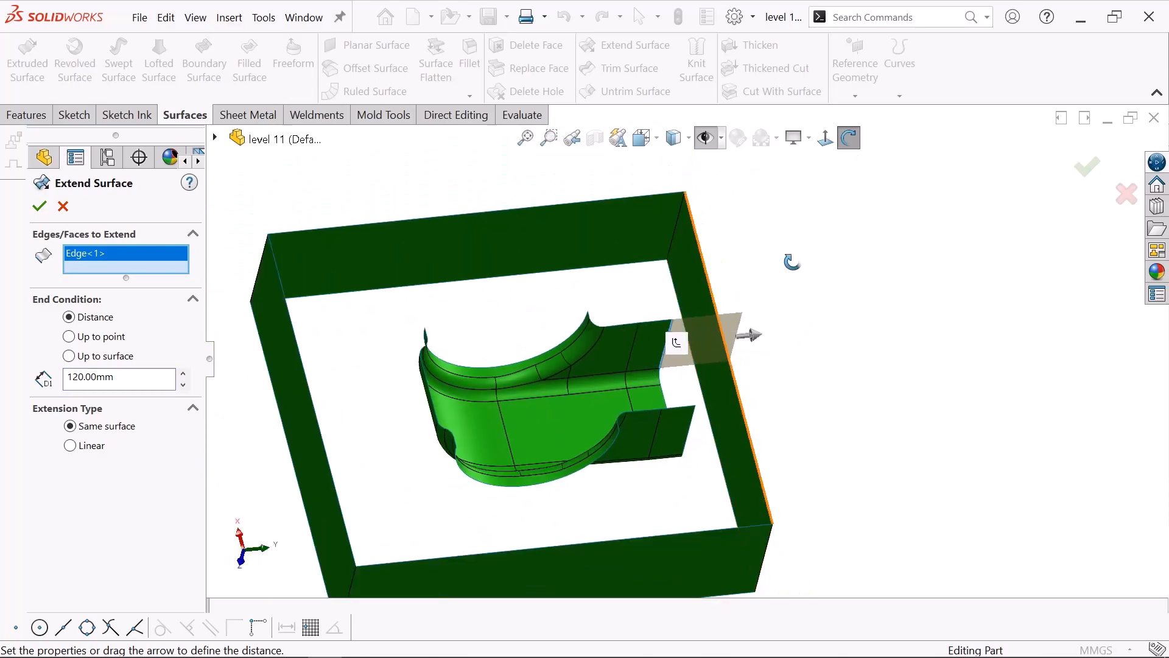
pyautogui.moveTo(798, 258); pyautogui.dragTo(774, 286)
pyautogui.moveTo(774, 286); pyautogui.dragTo(730, 323, button='middle')
pyautogui.scroll(-2, 731, 324)
pyautogui.moveTo(800, 230); pyautogui.dragTo(803, 278, button='middle')
pyautogui.rightClick(808, 185)
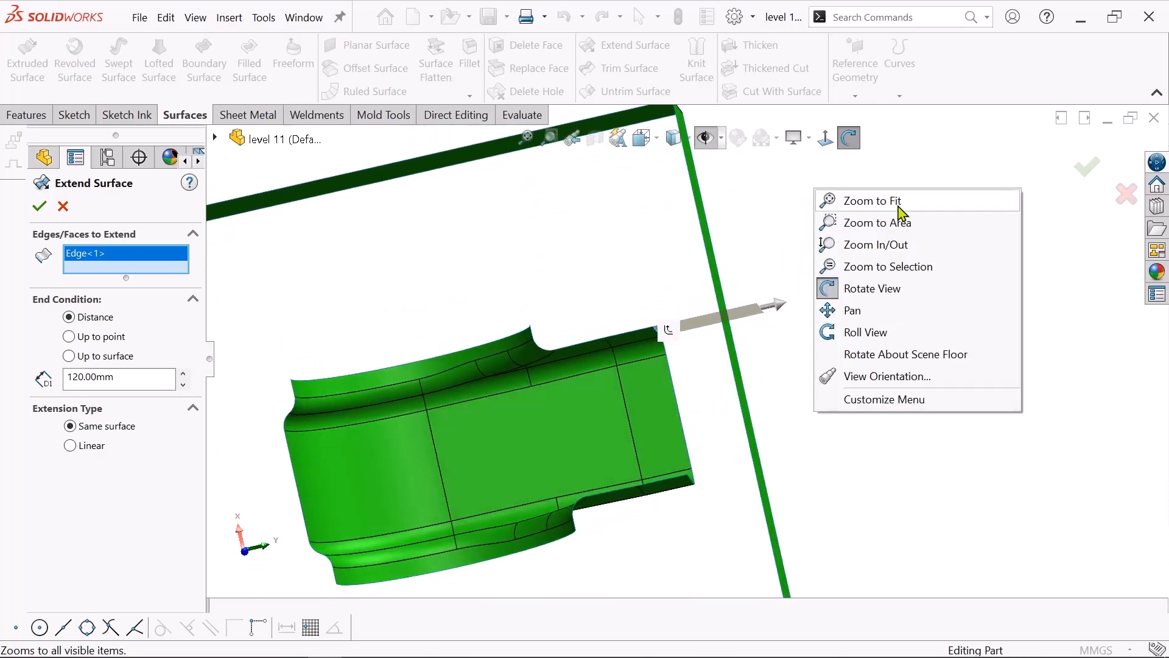
pyautogui.click(865, 289)
pyautogui.moveTo(780, 378); pyautogui.dragTo(688, 418)
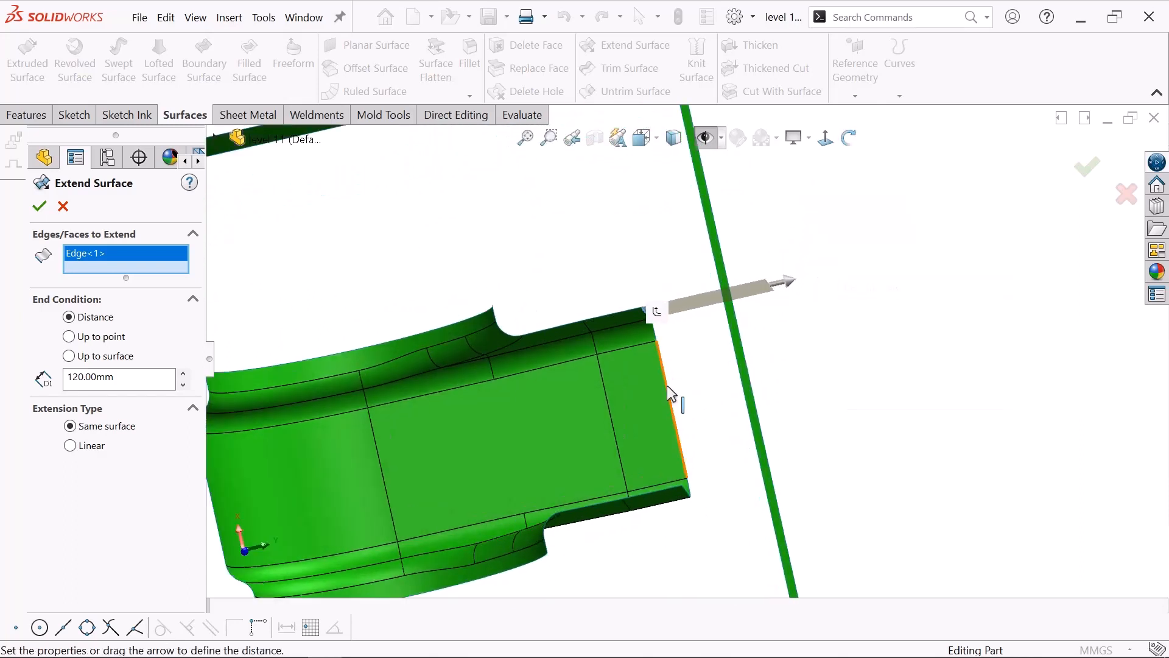
pyautogui.click(668, 387)
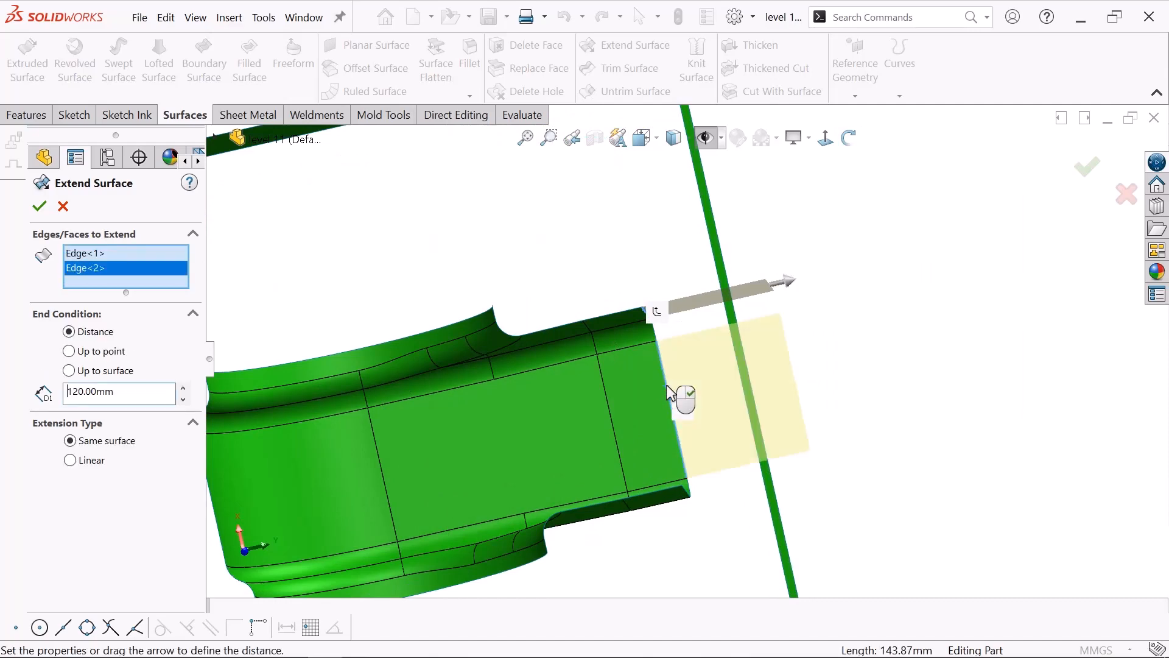
# Add the curved side edge of the U-shaped rim to the edges being extended
pyautogui.click(849, 143)
pyautogui.scroll(3, 849, 323)
pyautogui.moveTo(821, 386); pyautogui.dragTo(816, 447)
pyautogui.scroll(-3, 814, 449)
pyautogui.scroll(4, 810, 449)
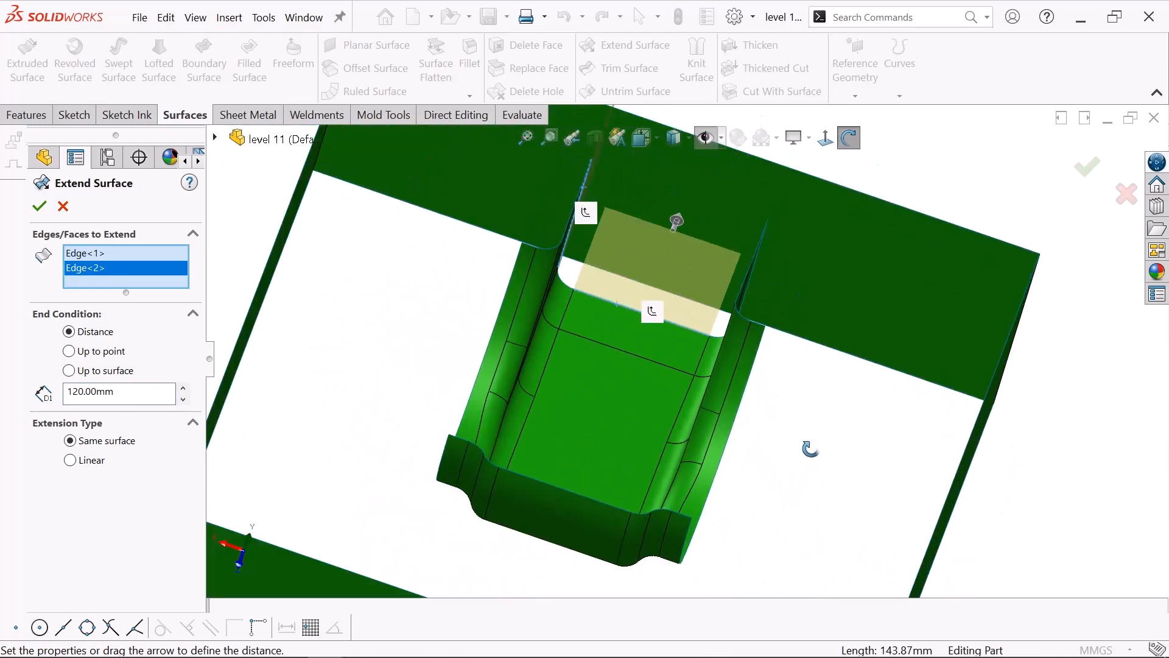
pyautogui.click(854, 142)
pyautogui.scroll(-2, 719, 457)
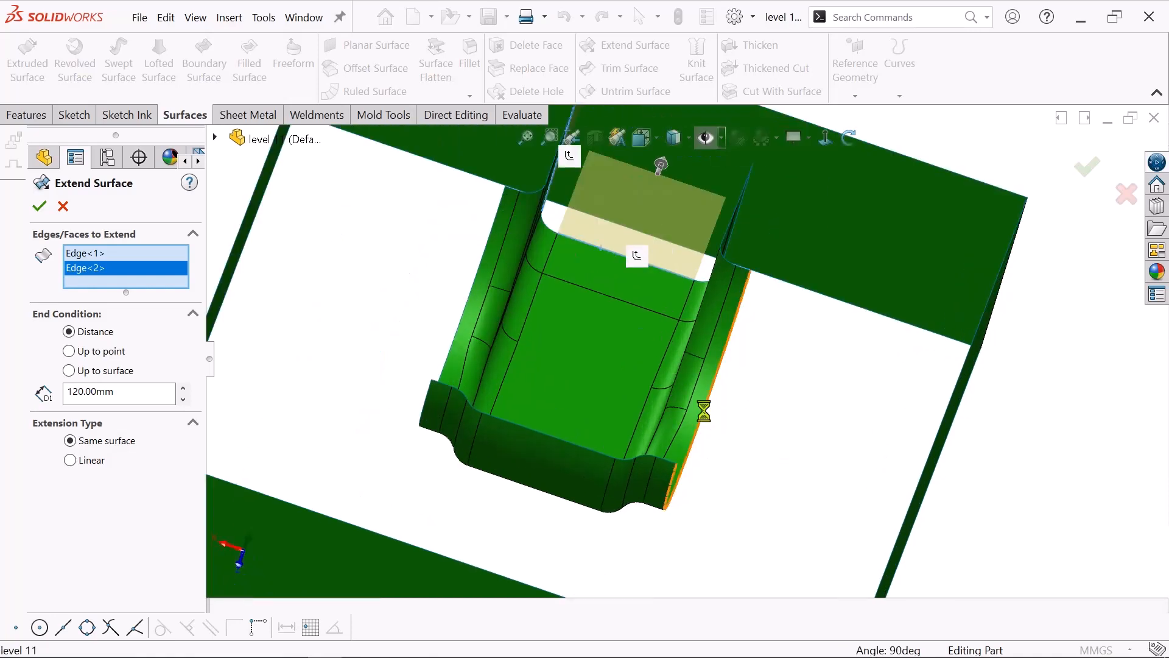
pyautogui.click(704, 412)
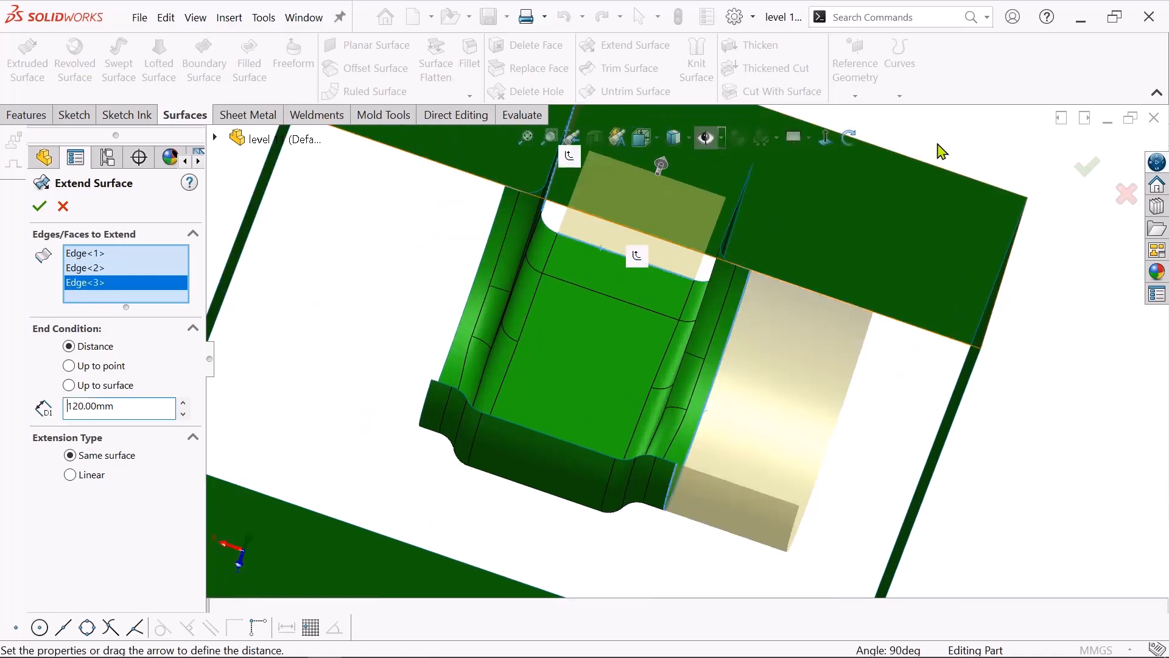
# Set the extension distance to 300 mm with the Same surface type and apply the surface extension
pyautogui.click(849, 138)
pyautogui.moveTo(937, 324); pyautogui.dragTo(899, 357)
pyautogui.moveTo(817, 366); pyautogui.dragTo(849, 309)
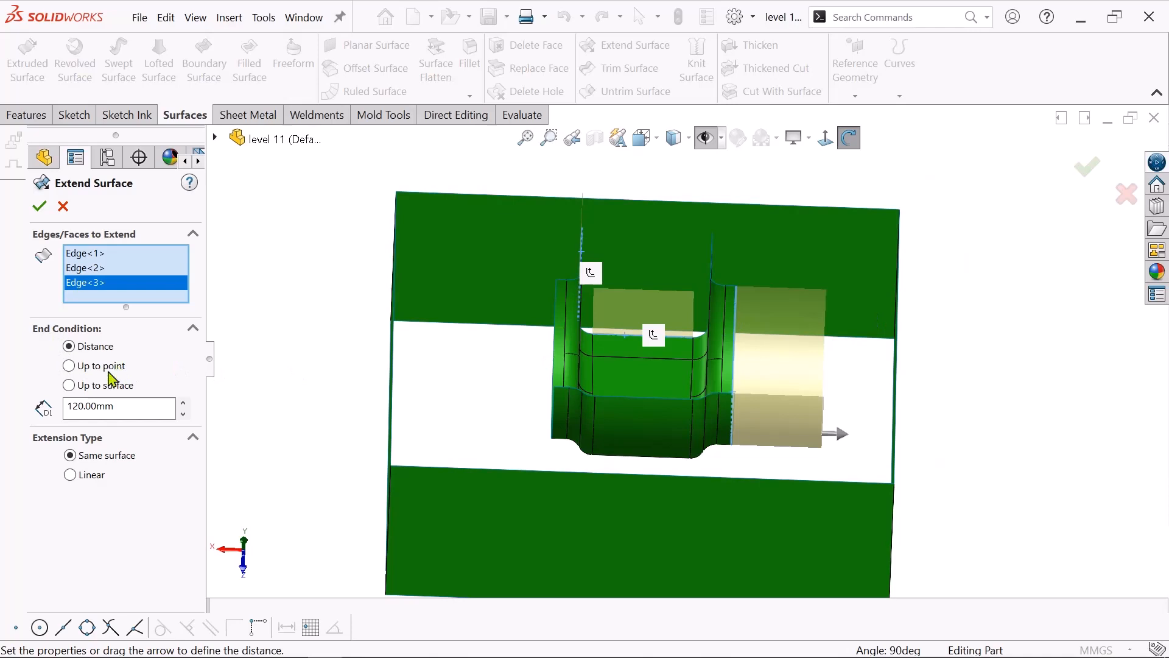
pyautogui.click(114, 406)
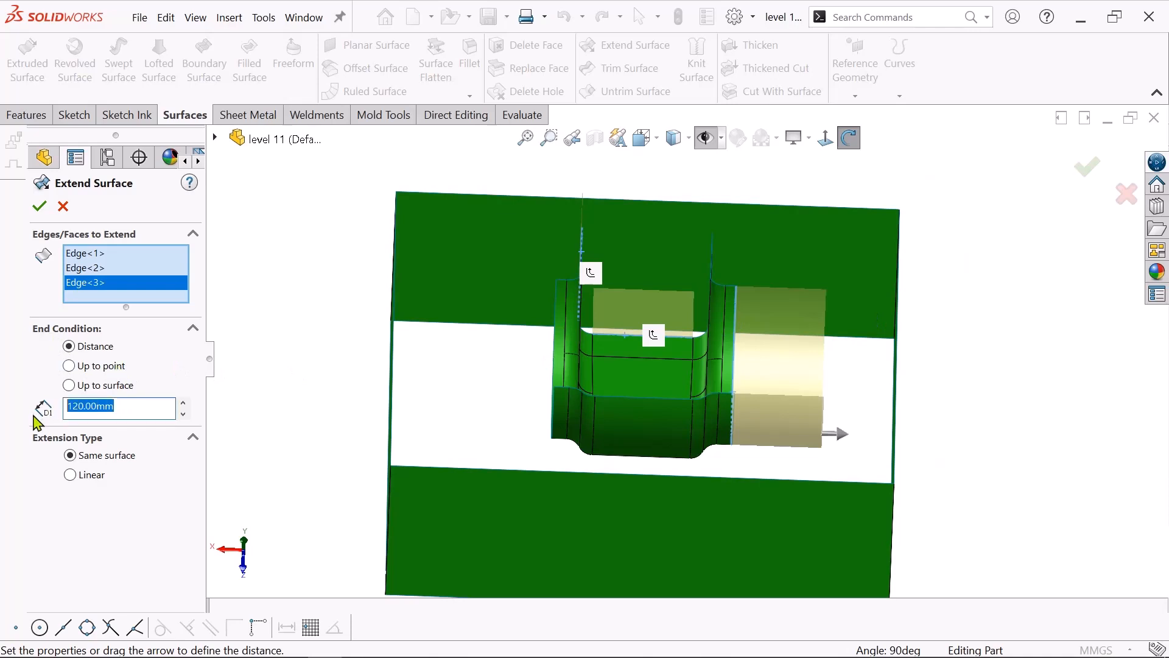
pyautogui.press('BackSpace')
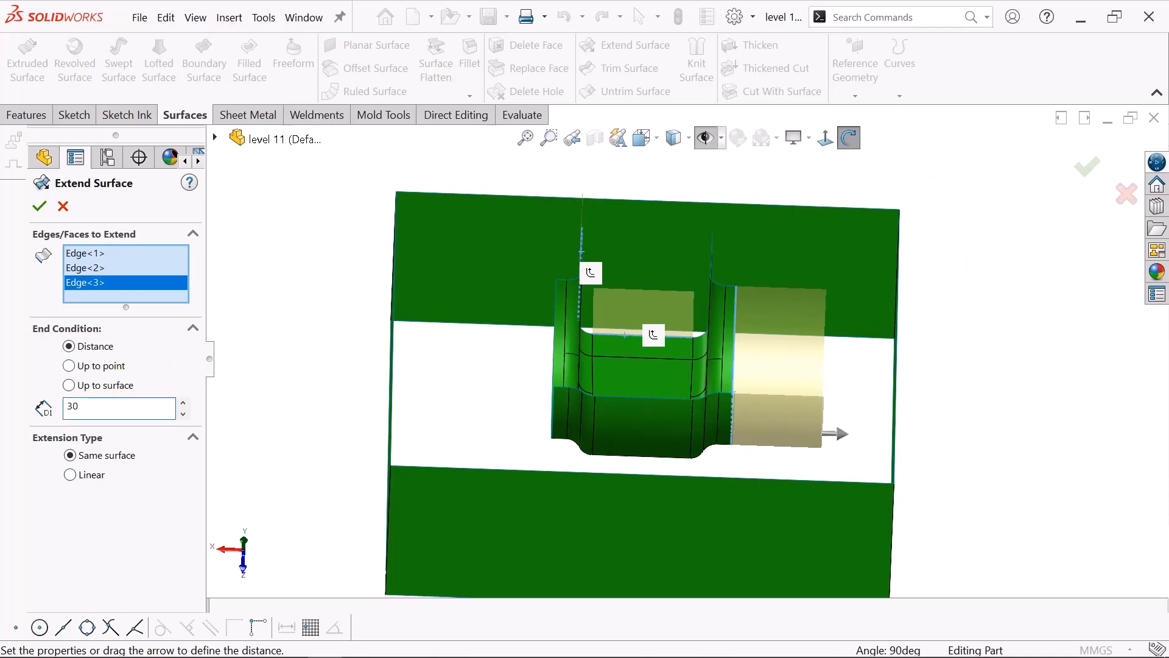
pyautogui.press('Return')
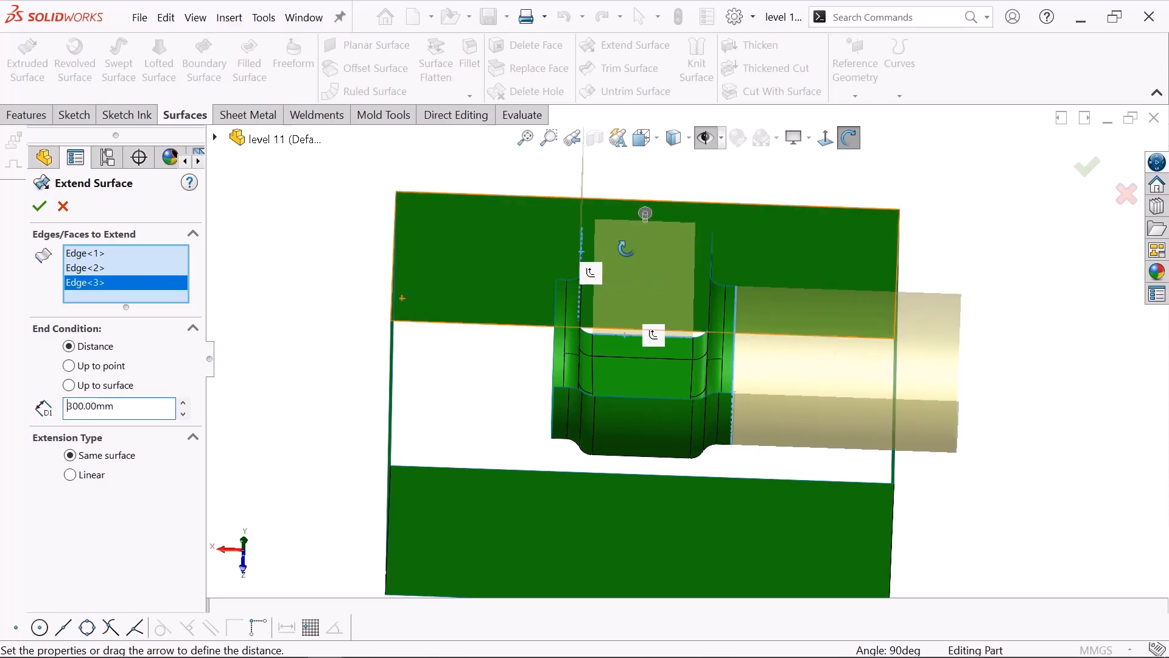
pyautogui.scroll(2, 877, 237)
pyautogui.moveTo(932, 226); pyautogui.dragTo(825, 272, button='middle')
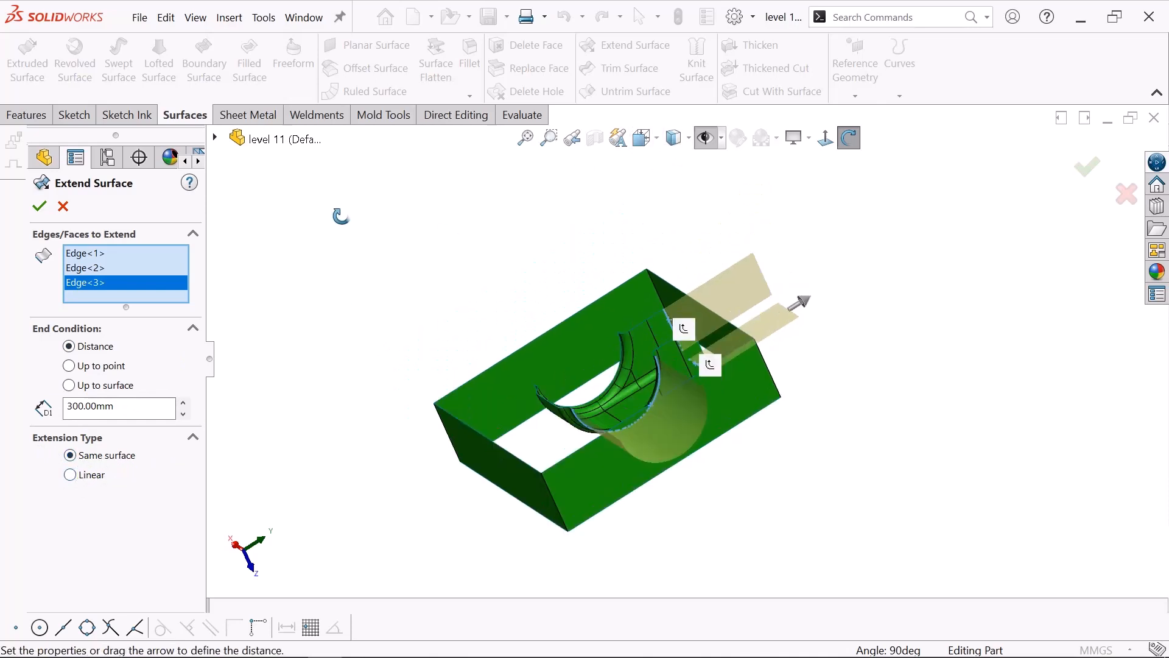
pyautogui.click(39, 206)
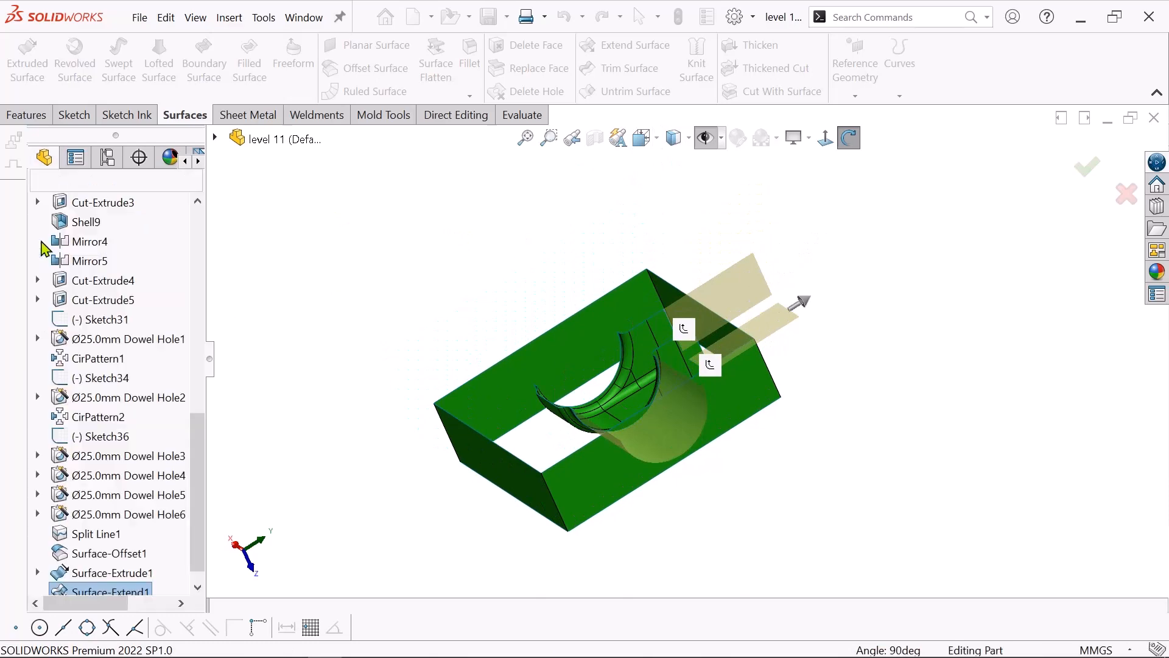
# Set up a mutual Trim Surface between the extended surface and the box-shaped extruded surface, Surface-Extend1 and Surface-Extrude1
pyautogui.scroll(-3, 648, 224)
pyautogui.click(849, 139)
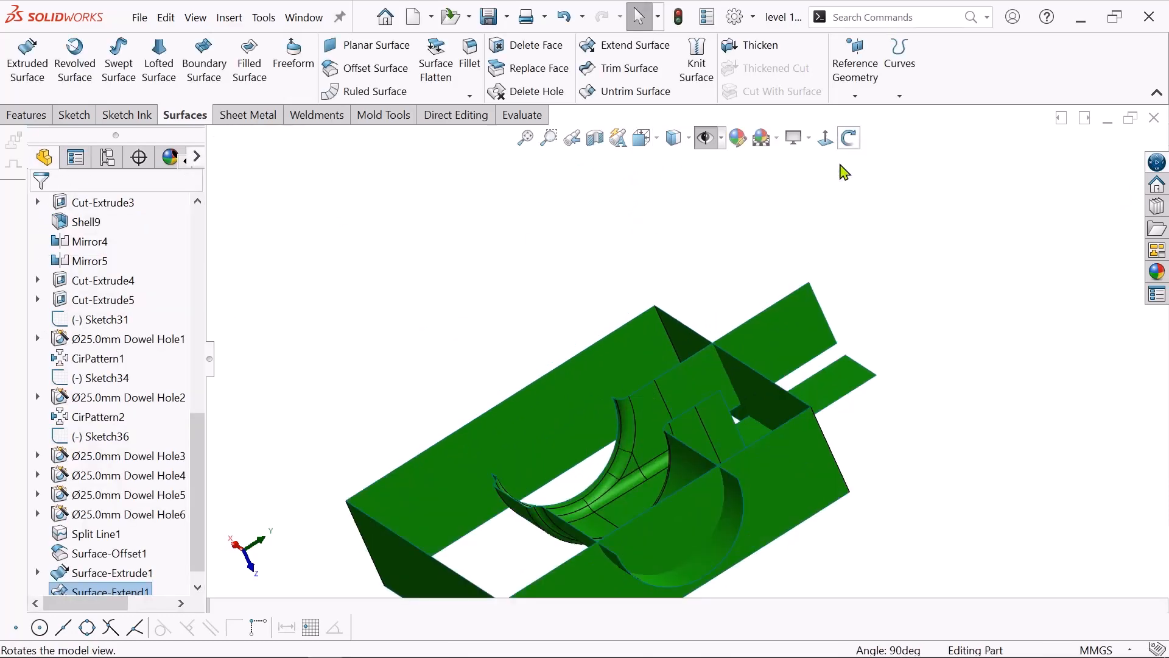
pyautogui.moveTo(794, 292); pyautogui.dragTo(767, 251)
pyautogui.scroll(3, 680, 325)
pyautogui.moveTo(680, 325); pyautogui.dragTo(627, 364)
pyautogui.scroll(-2, 628, 364)
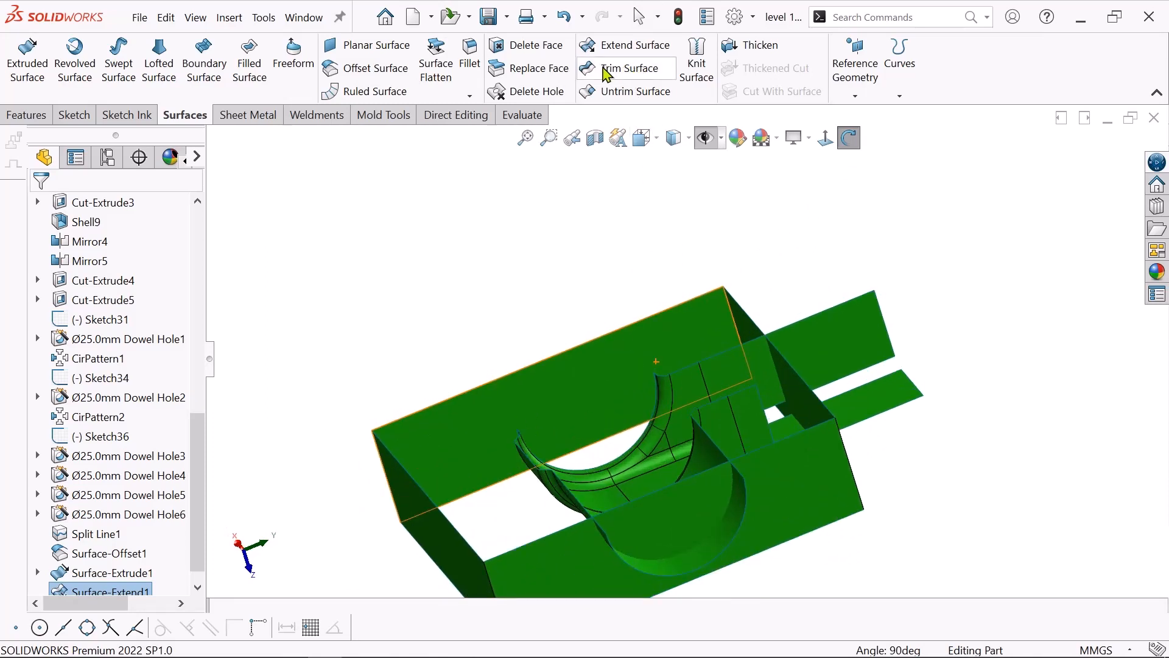
pyautogui.click(631, 76)
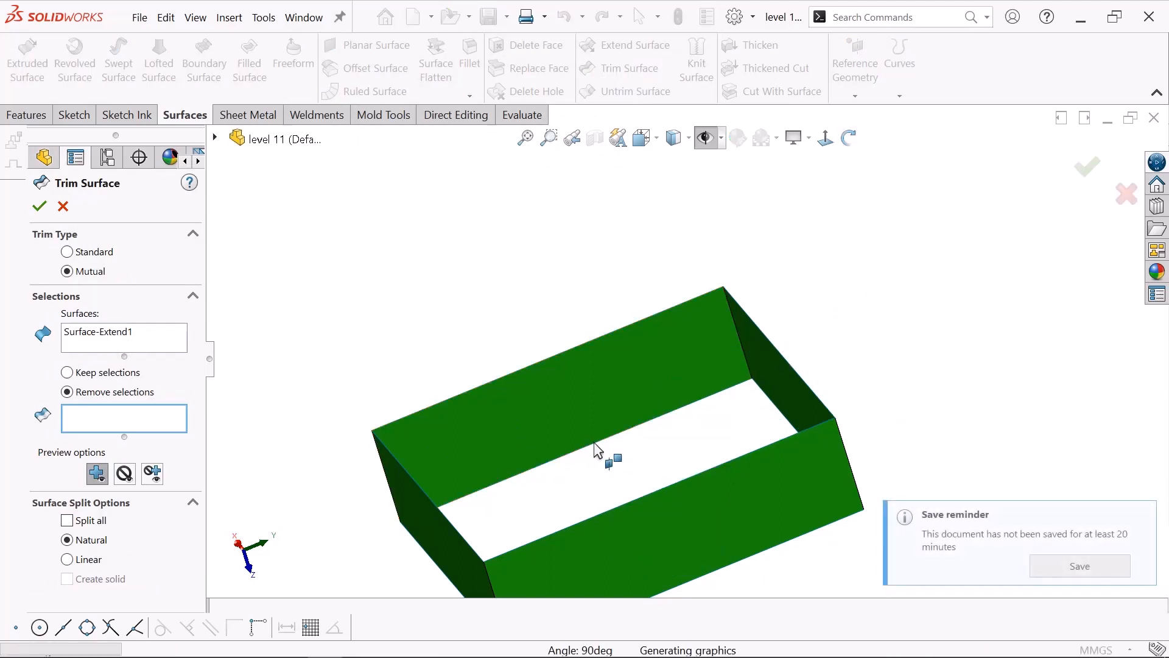
pyautogui.click(99, 338)
pyautogui.rightClick(97, 336)
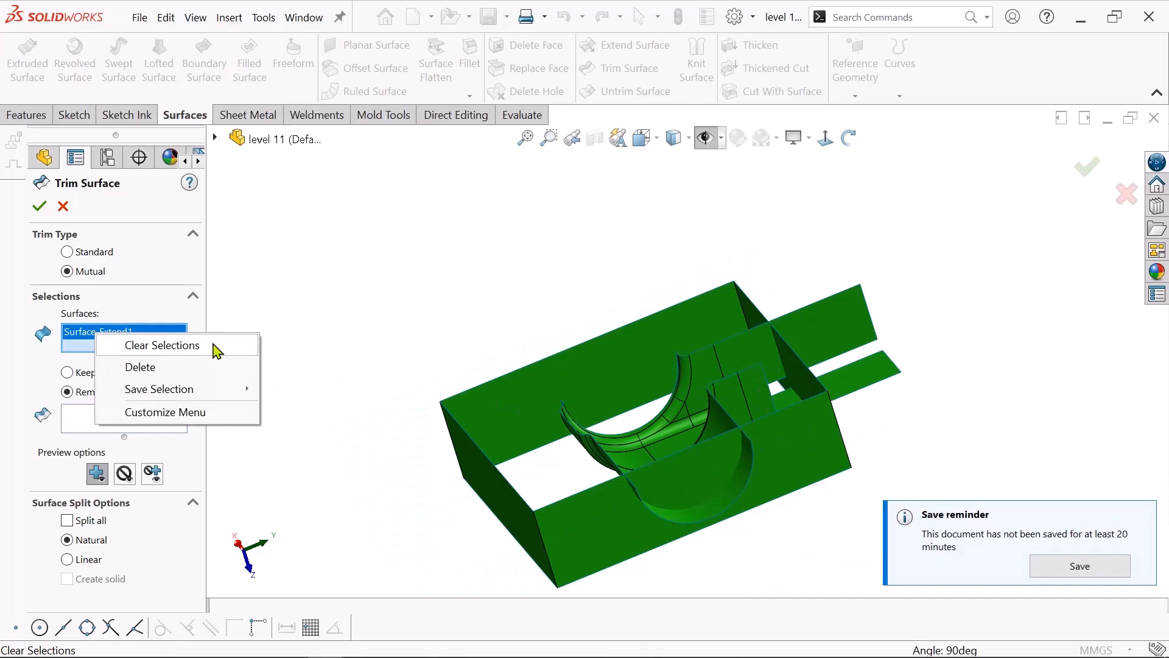
pyautogui.click(187, 350)
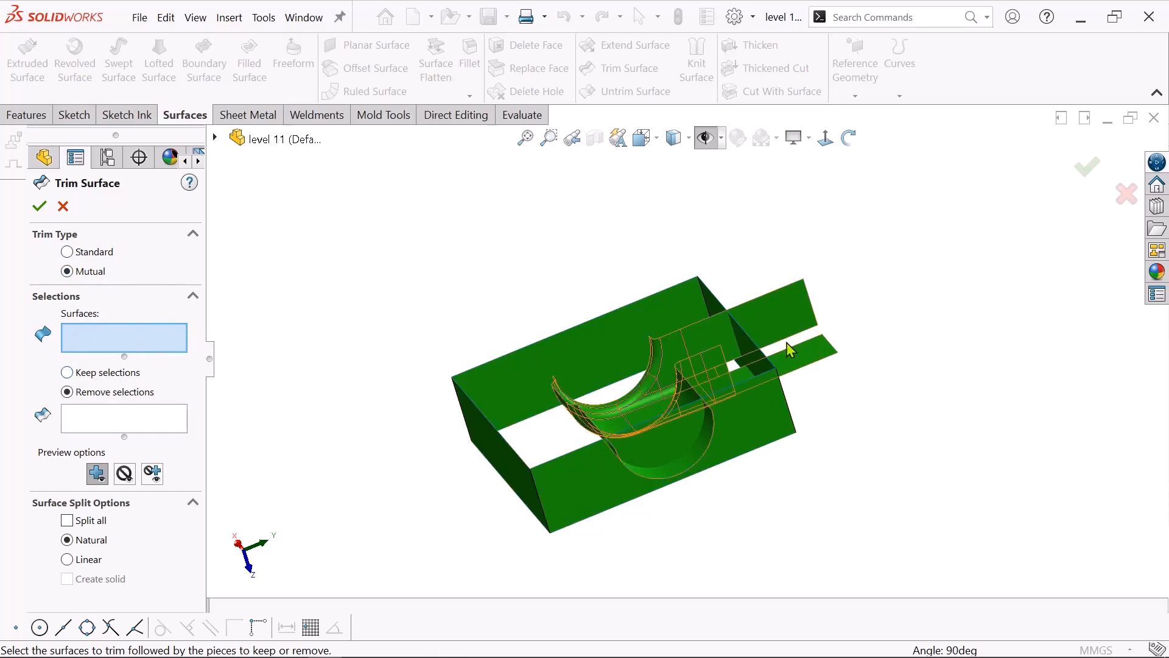
pyautogui.click(714, 331)
pyautogui.click(630, 307)
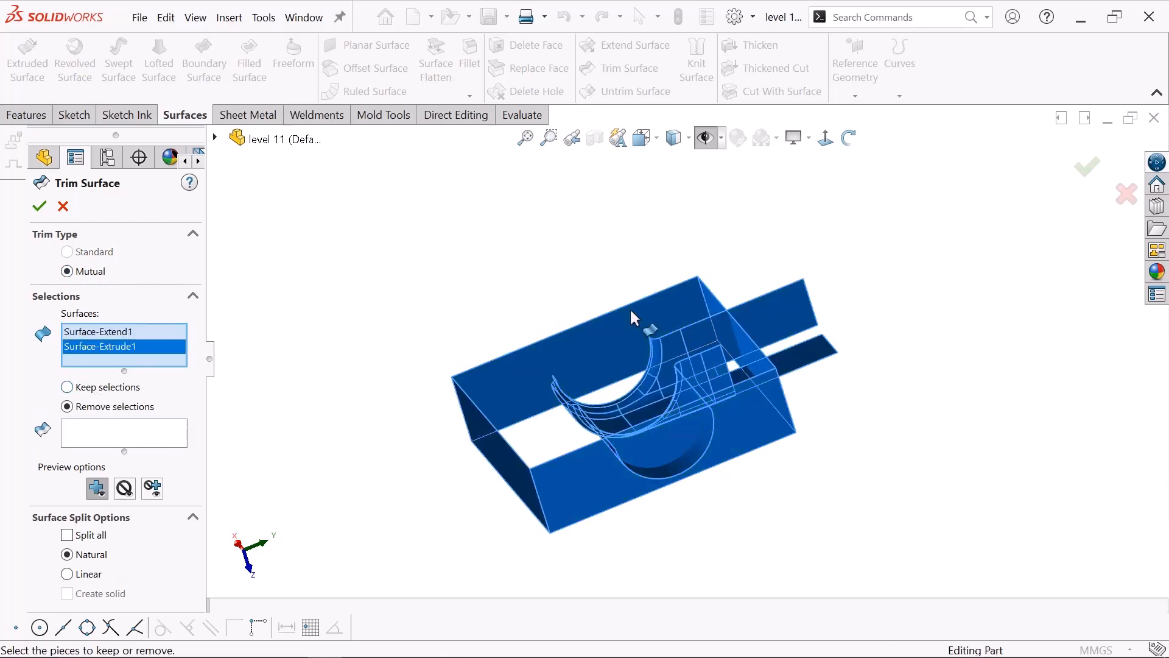
# With Remove selections active, mark the flat flange strip of the extended surface that projects outside the box for removal
pyautogui.click(849, 138)
pyautogui.moveTo(815, 227); pyautogui.dragTo(890, 378)
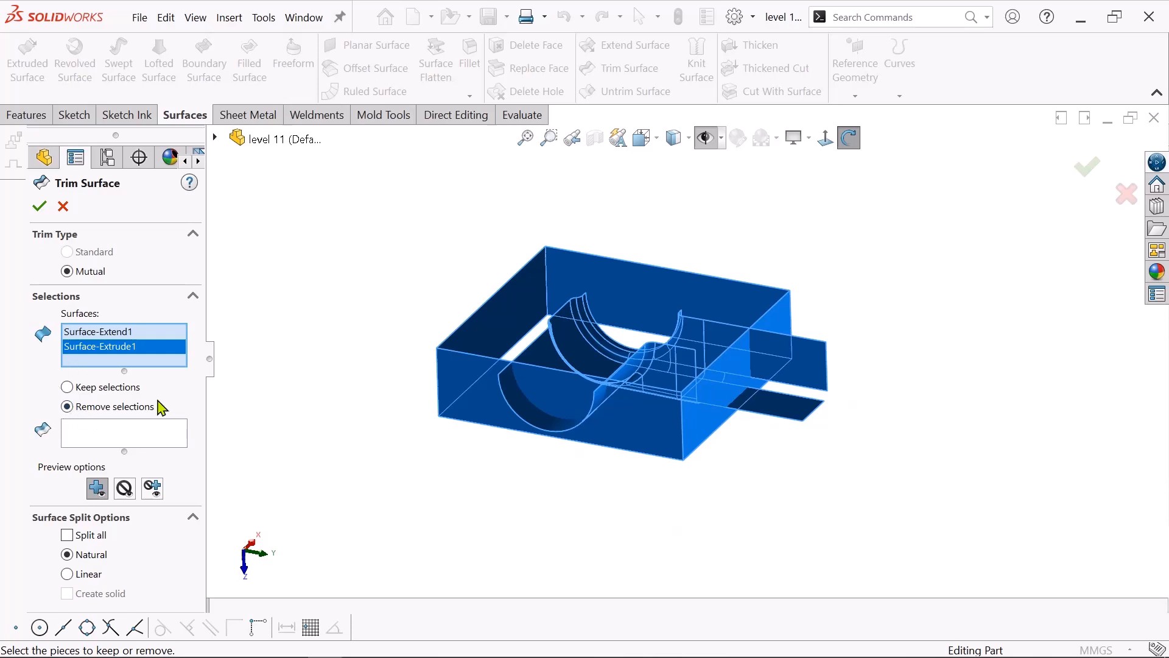
pyautogui.click(99, 434)
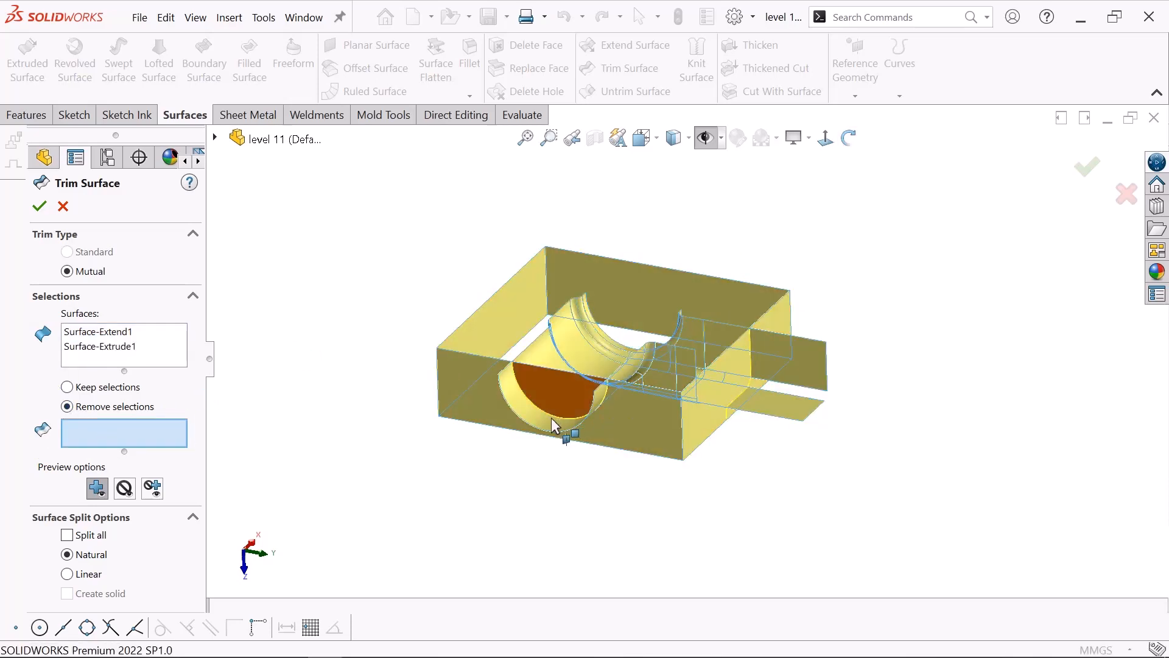
pyautogui.click(849, 139)
pyautogui.moveTo(775, 193); pyautogui.dragTo(535, 388)
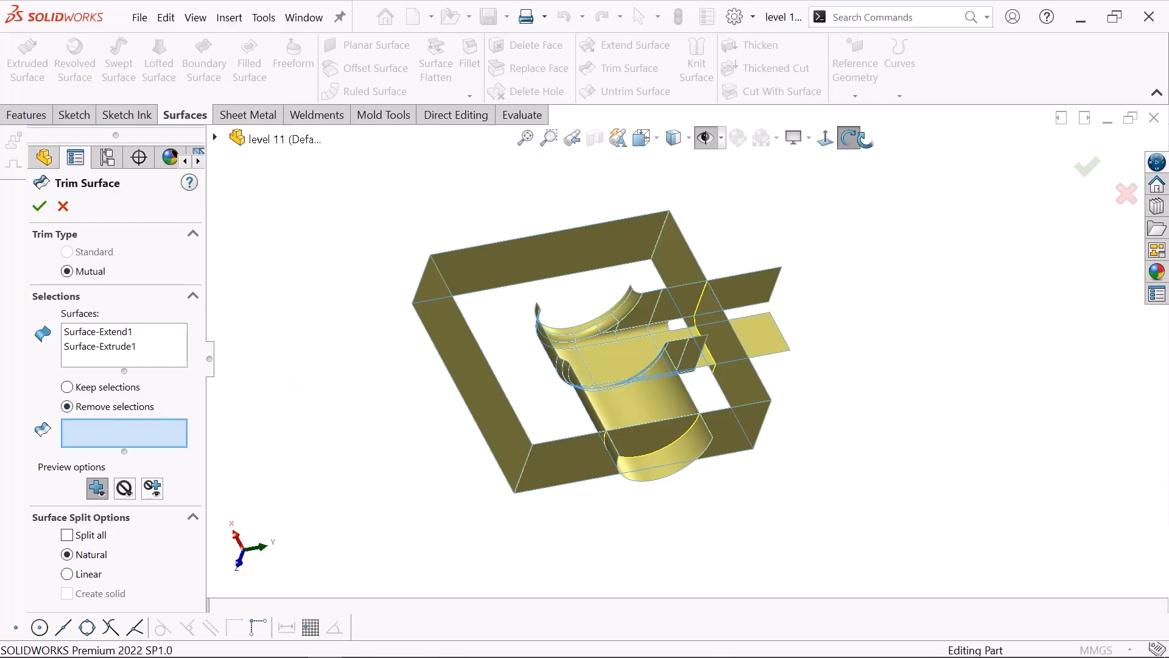
pyautogui.click(852, 138)
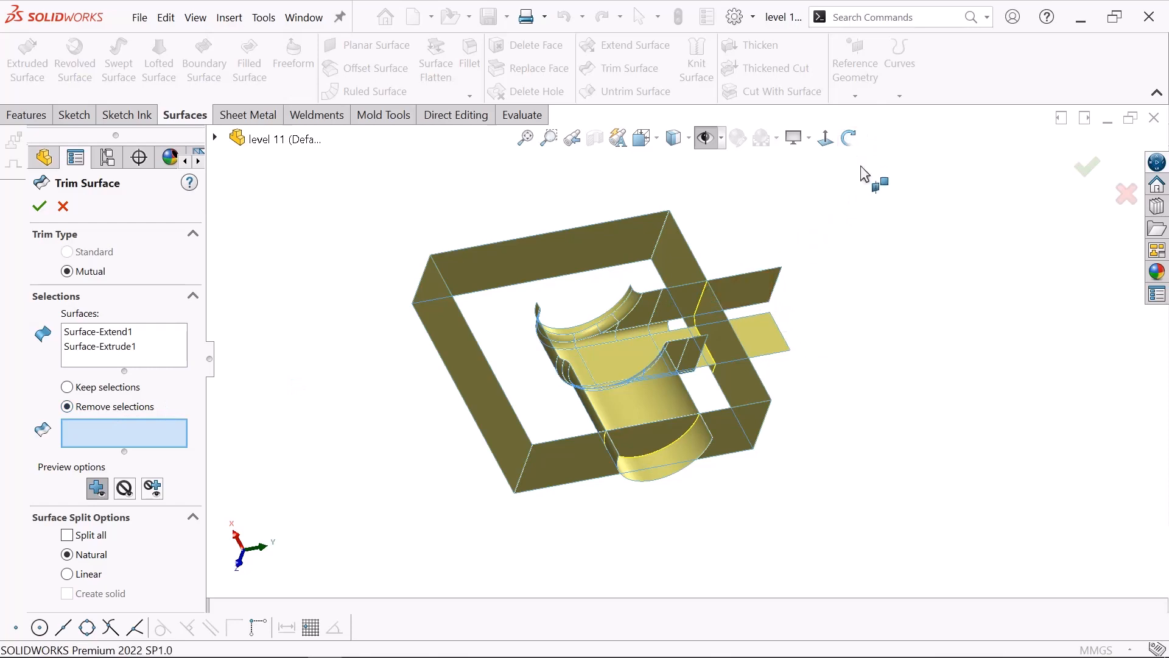
pyautogui.click(849, 138)
pyautogui.moveTo(868, 254); pyautogui.dragTo(835, 203)
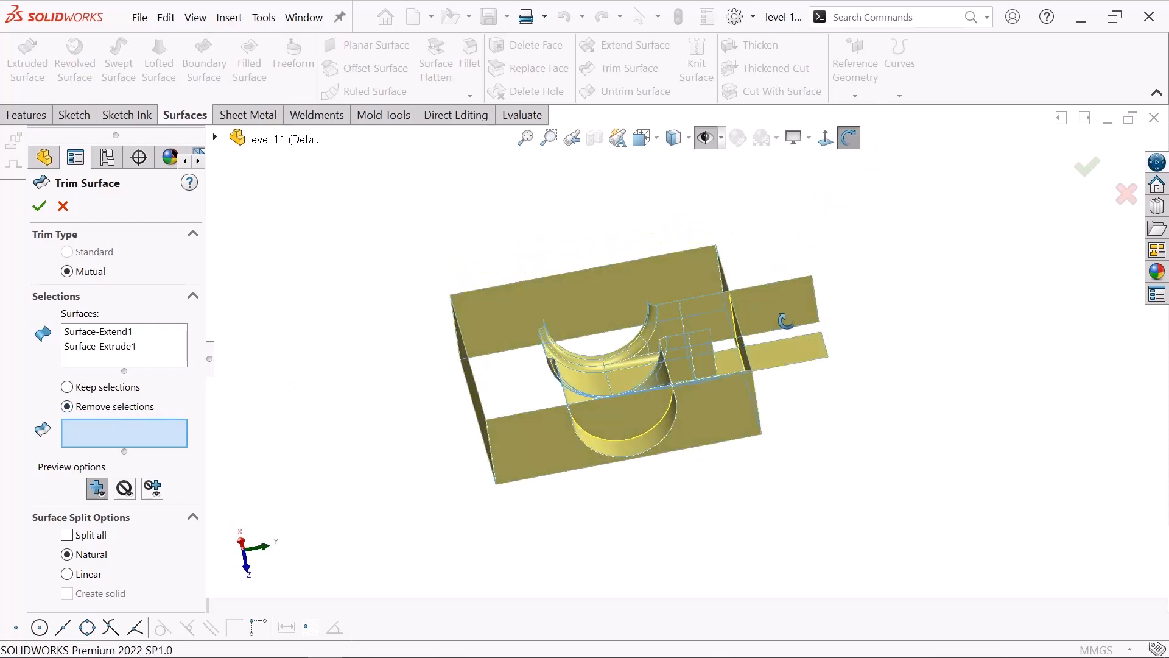
pyautogui.click(849, 138)
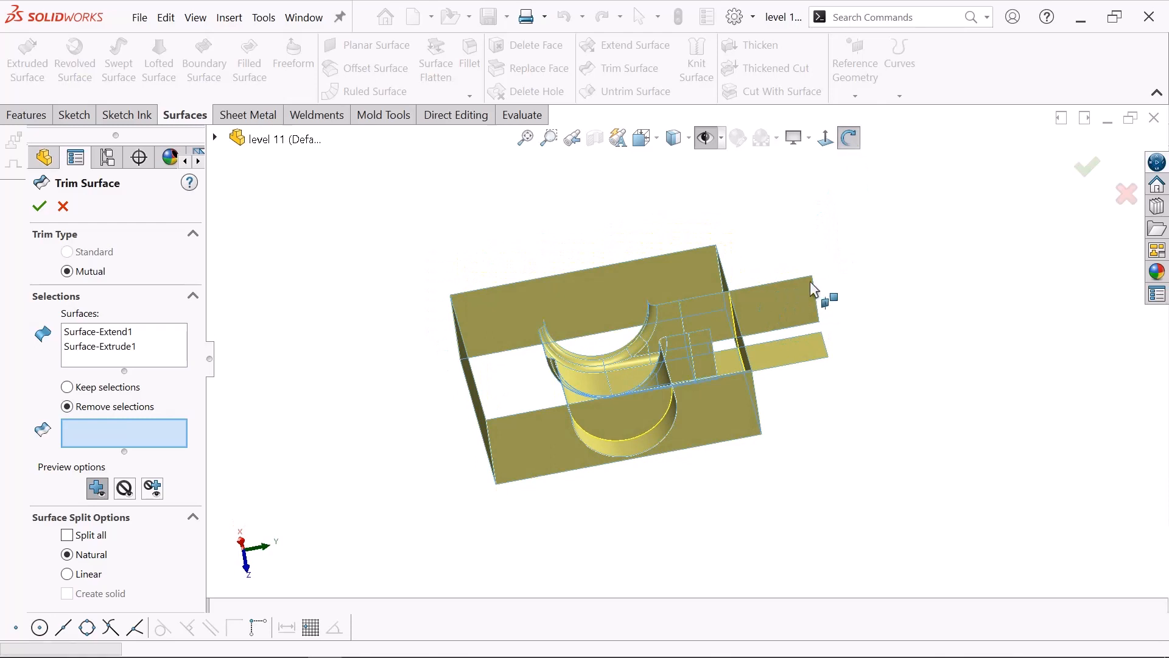
pyautogui.click(788, 305)
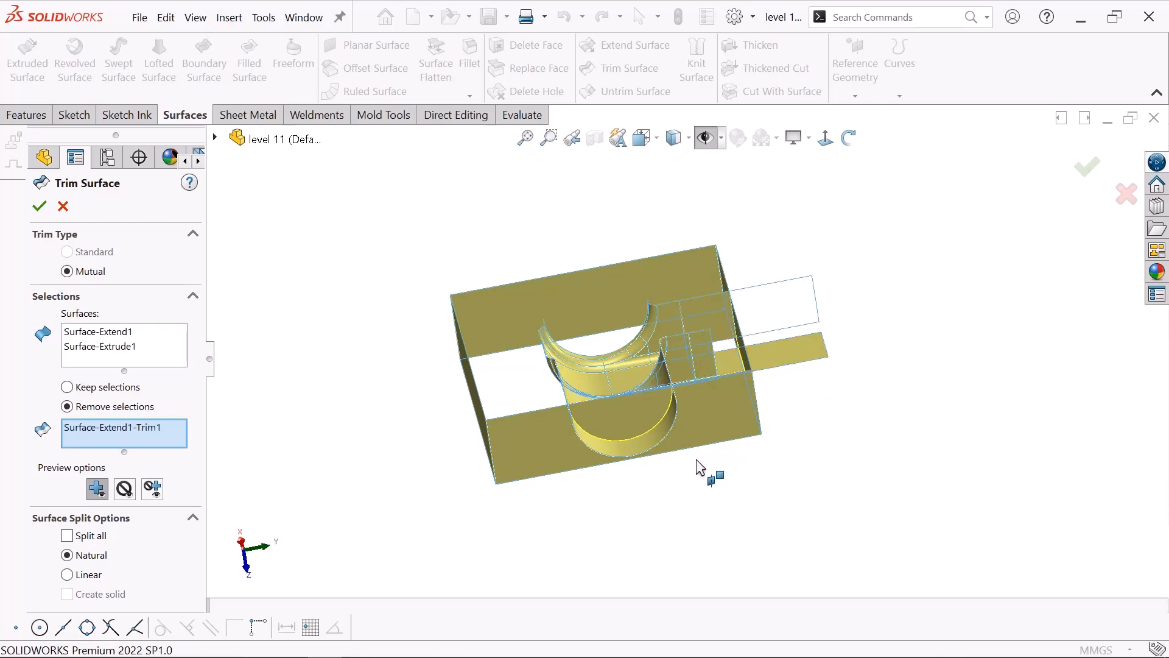
# Add the half-cylindrical portion of the extended surface projecting beyond the box wall to the pieces being removed
pyautogui.click(849, 138)
pyautogui.moveTo(827, 254); pyautogui.dragTo(897, 337)
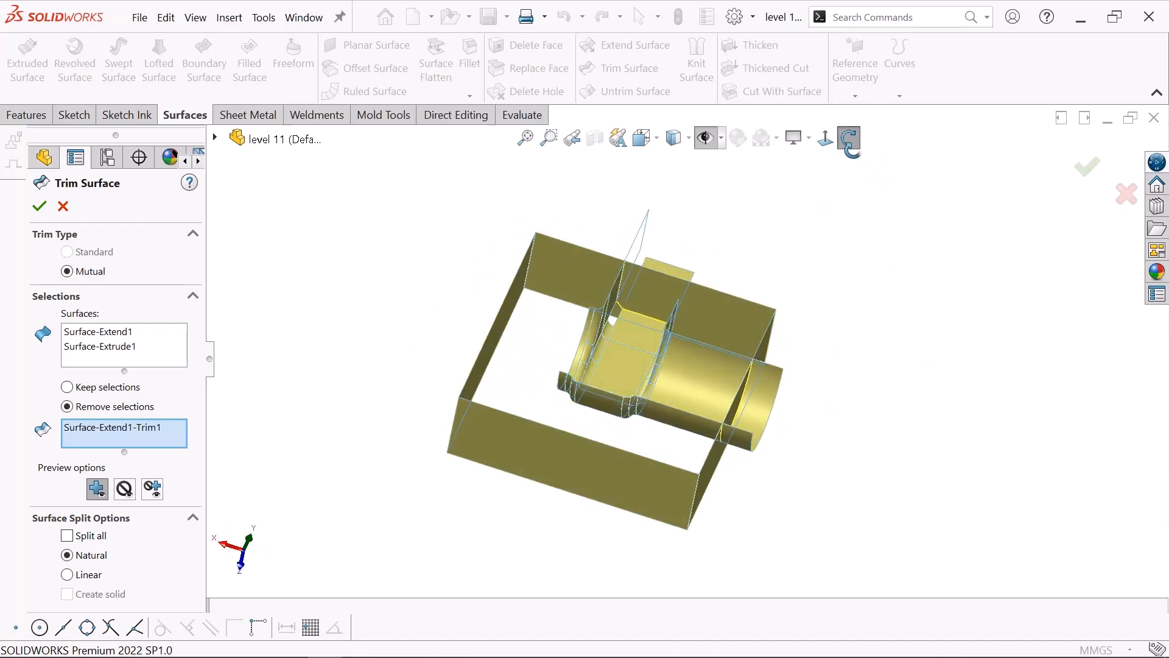
pyautogui.click(849, 138)
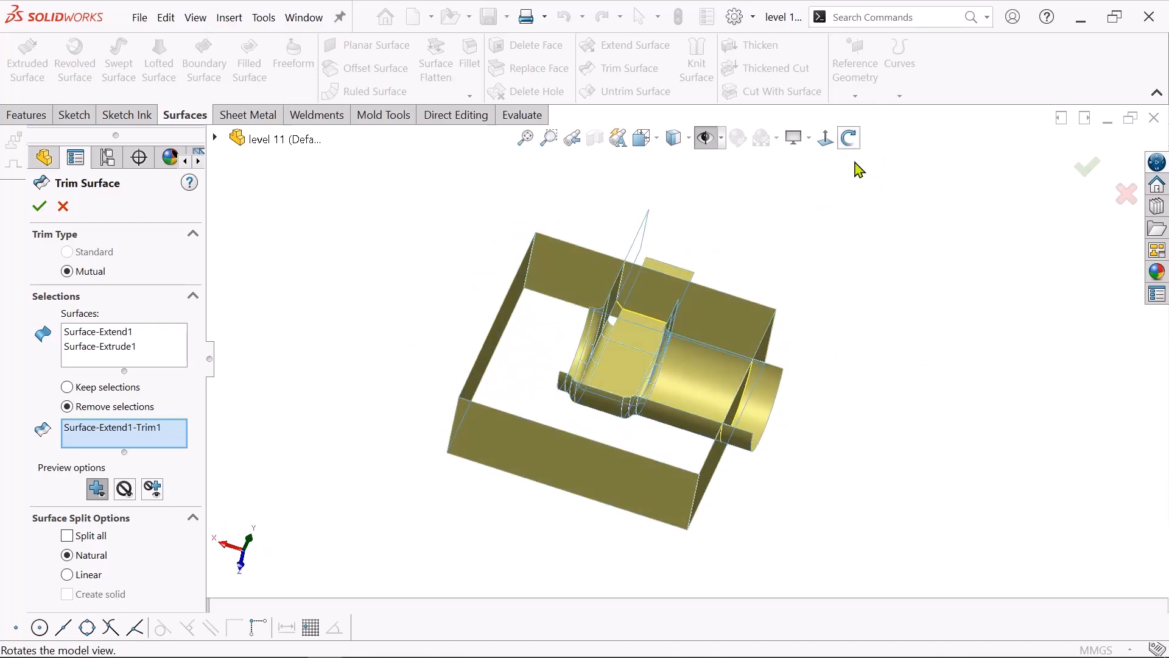
pyautogui.click(770, 416)
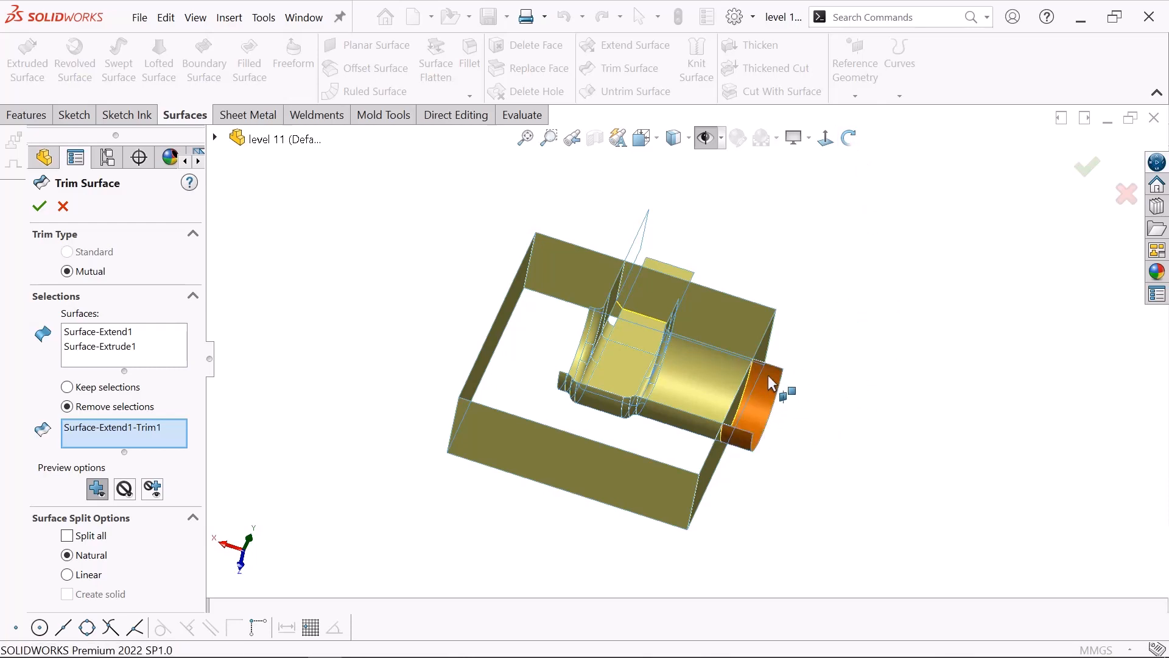
pyautogui.click(771, 385)
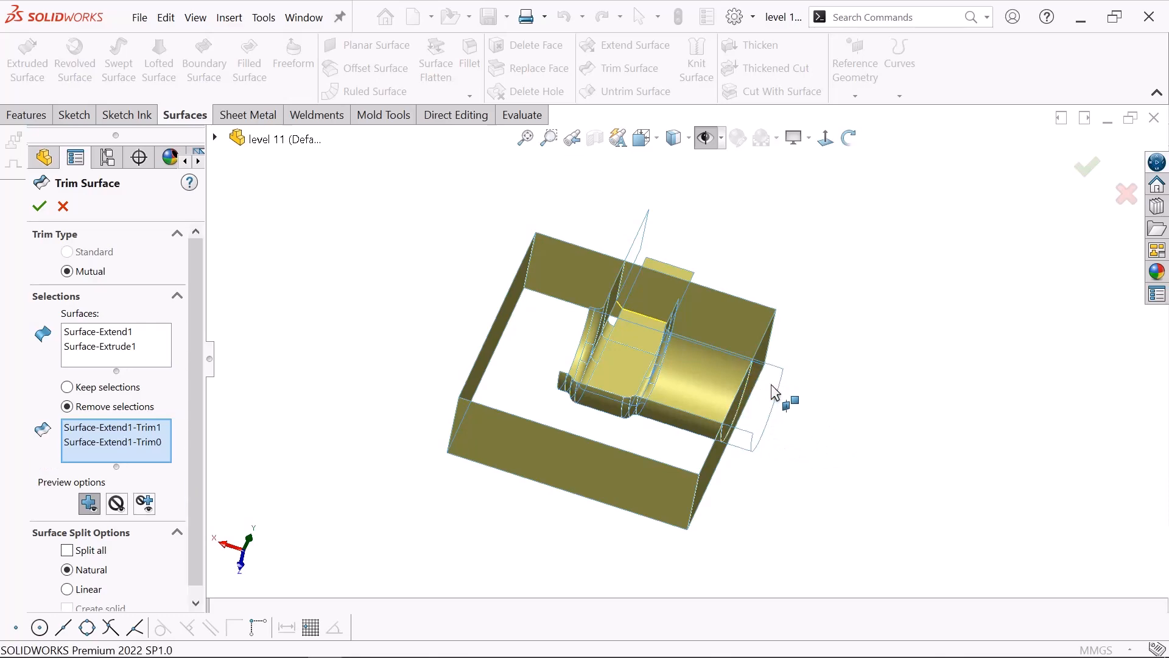
# Add the remaining flat strip of the extended surface projecting outside the box to the pieces being removed
pyautogui.click(852, 144)
pyautogui.moveTo(870, 225); pyautogui.dragTo(841, 369)
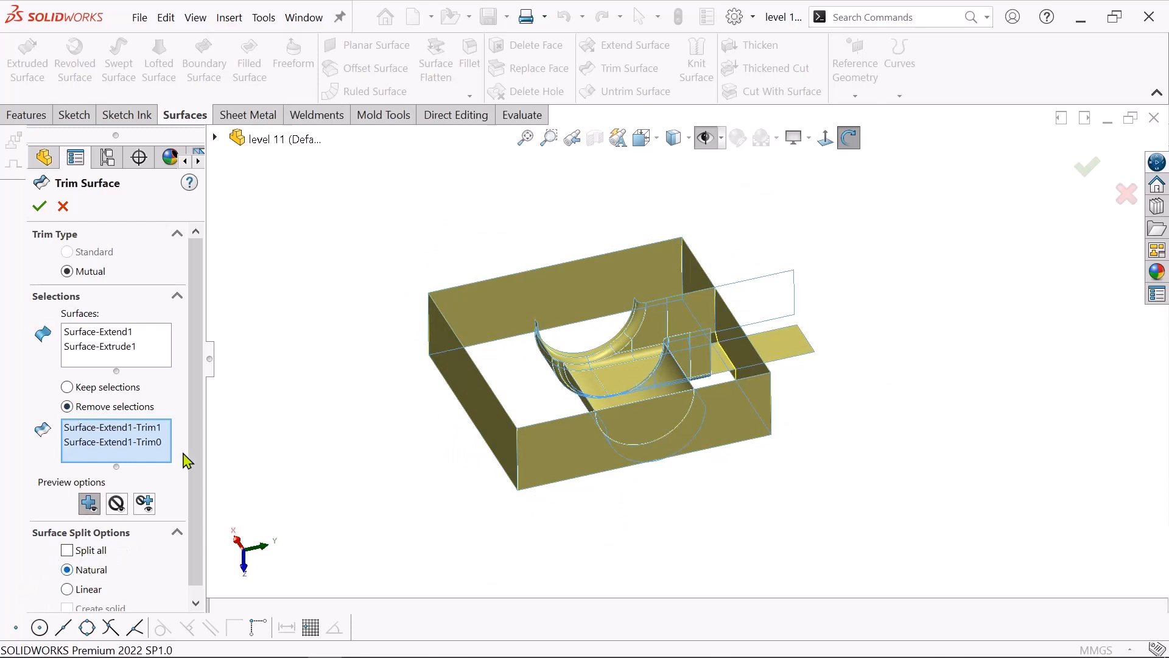
pyautogui.scroll(-1, 193, 463)
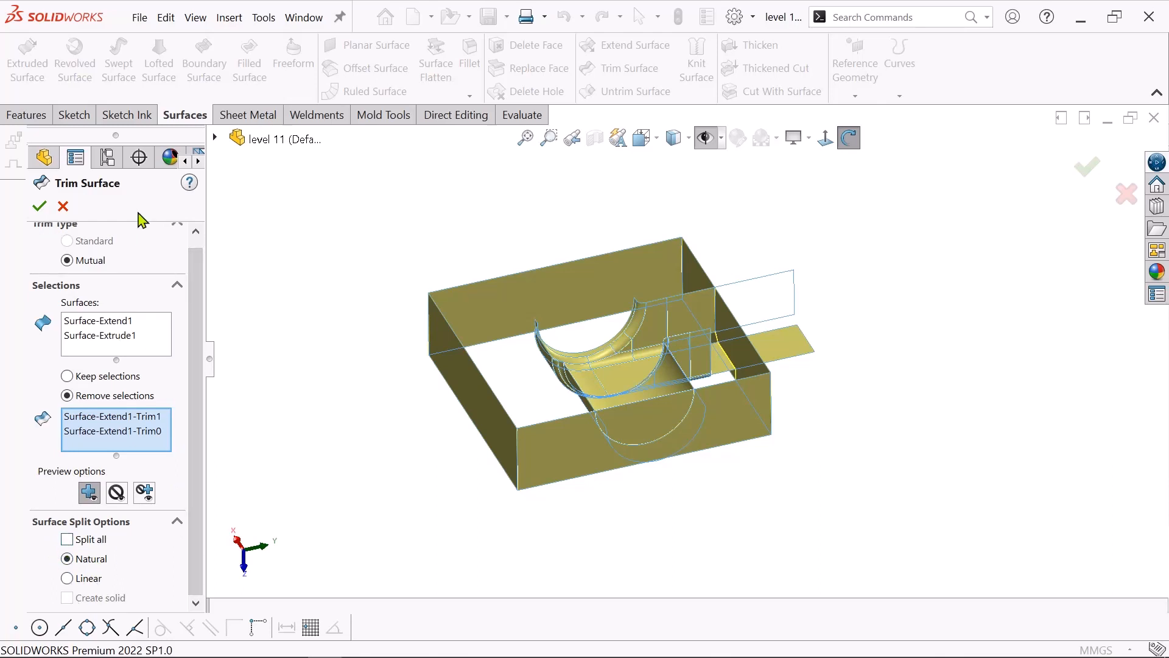
pyautogui.scroll(1, 190, 388)
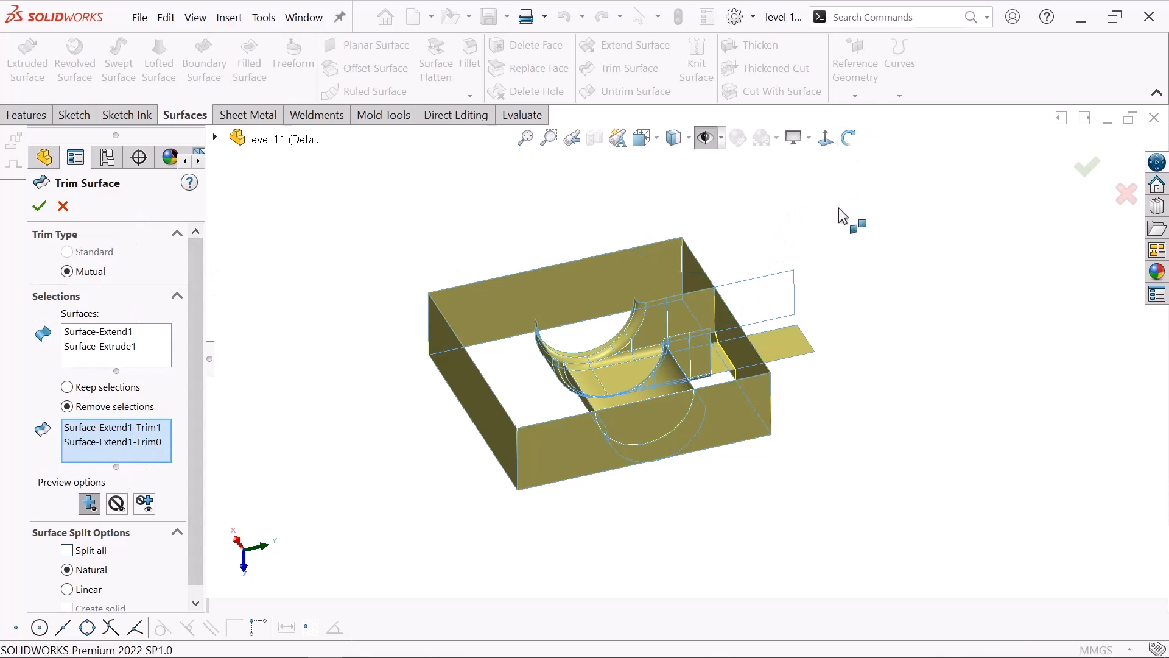
pyautogui.moveTo(841, 191); pyautogui.dragTo(830, 253)
pyautogui.click(852, 140)
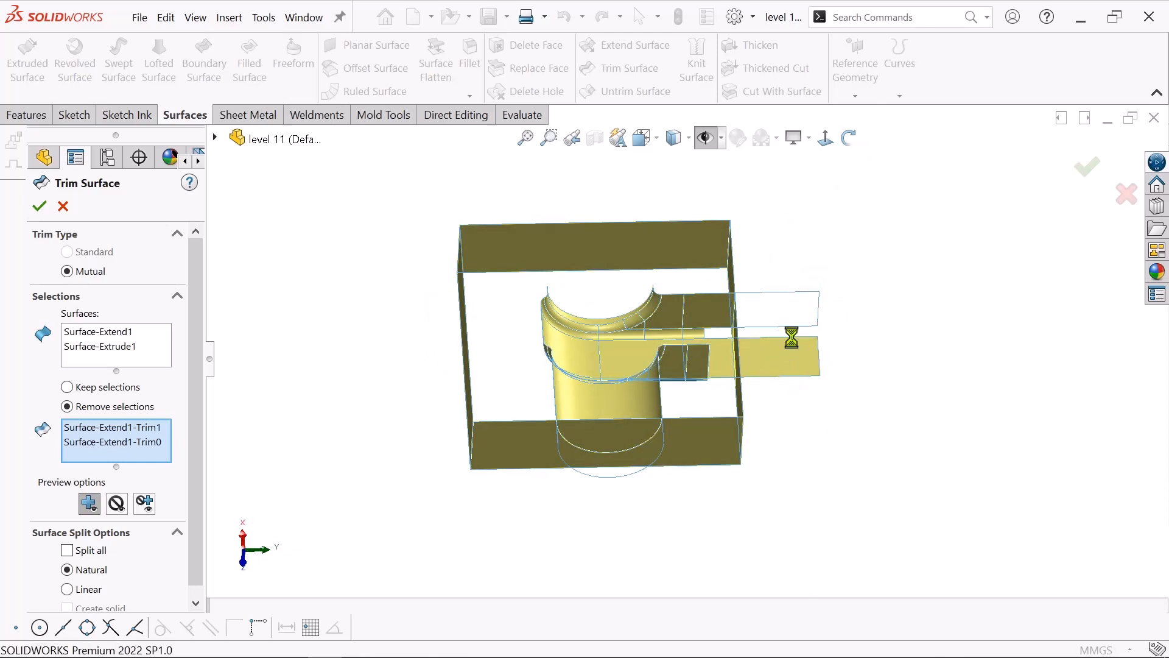
pyautogui.click(797, 379)
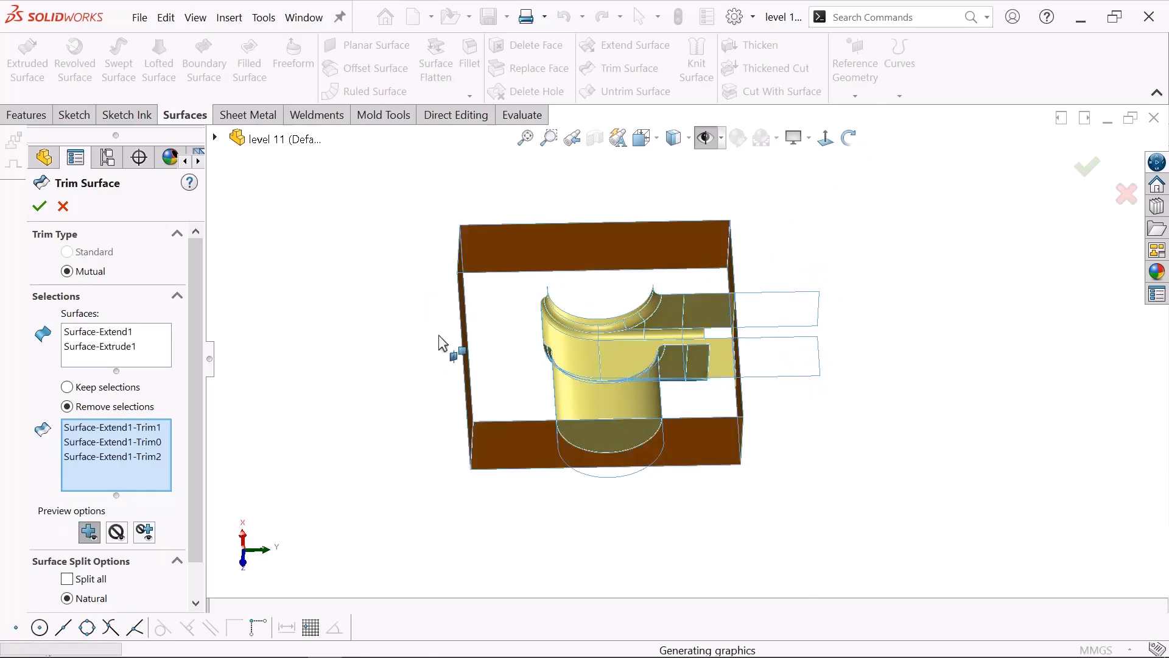
# Apply the mutual surface trim with the three projecting pieces removed and the Natural split option
pyautogui.click(848, 138)
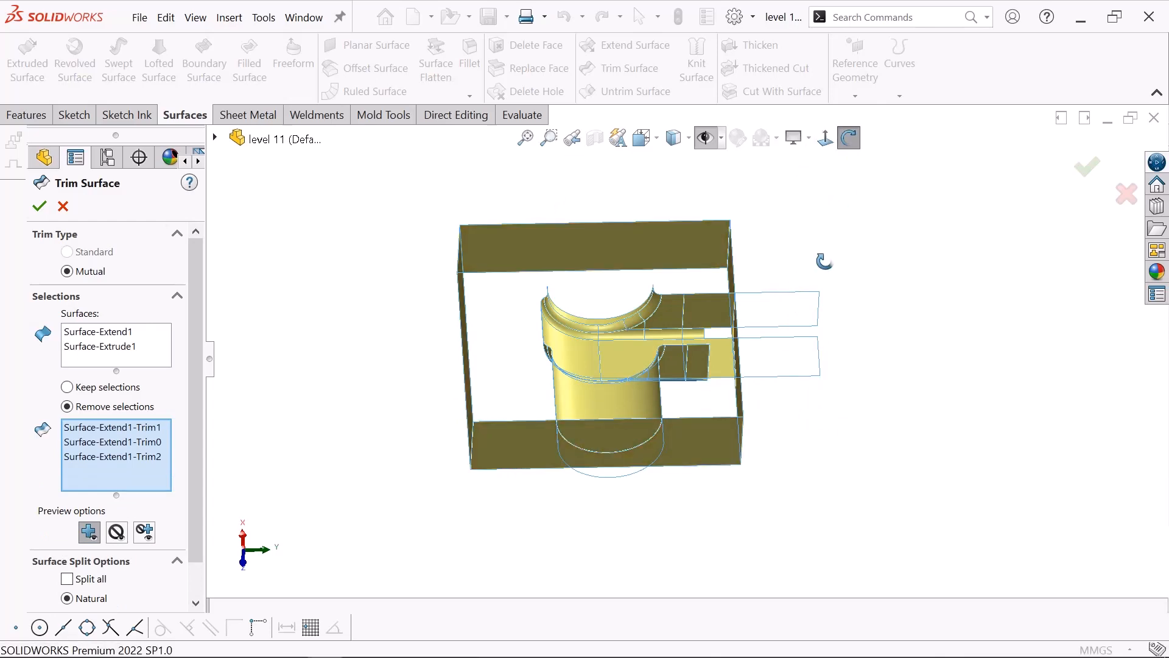
pyautogui.moveTo(822, 261); pyautogui.dragTo(801, 473)
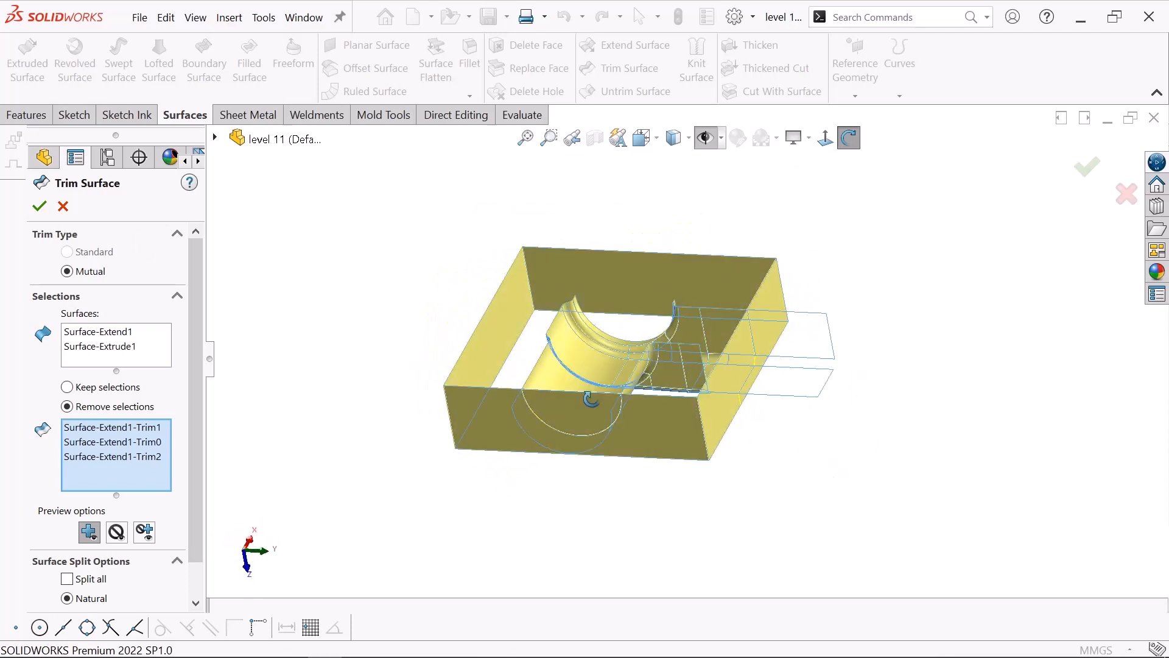
pyautogui.click(38, 208)
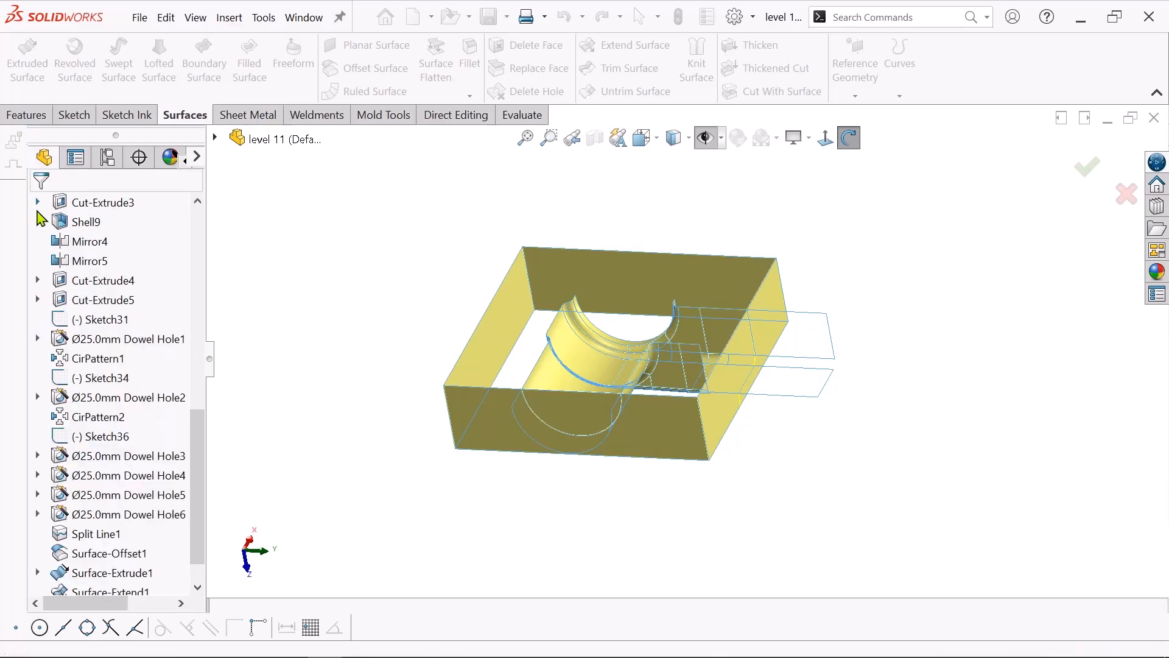
# Delete the box wall opposite the one crossed by the half-cylinder, using Delete Face with the Delete option
pyautogui.click(849, 138)
pyautogui.moveTo(847, 195); pyautogui.dragTo(872, 226)
pyautogui.rightClick(872, 226)
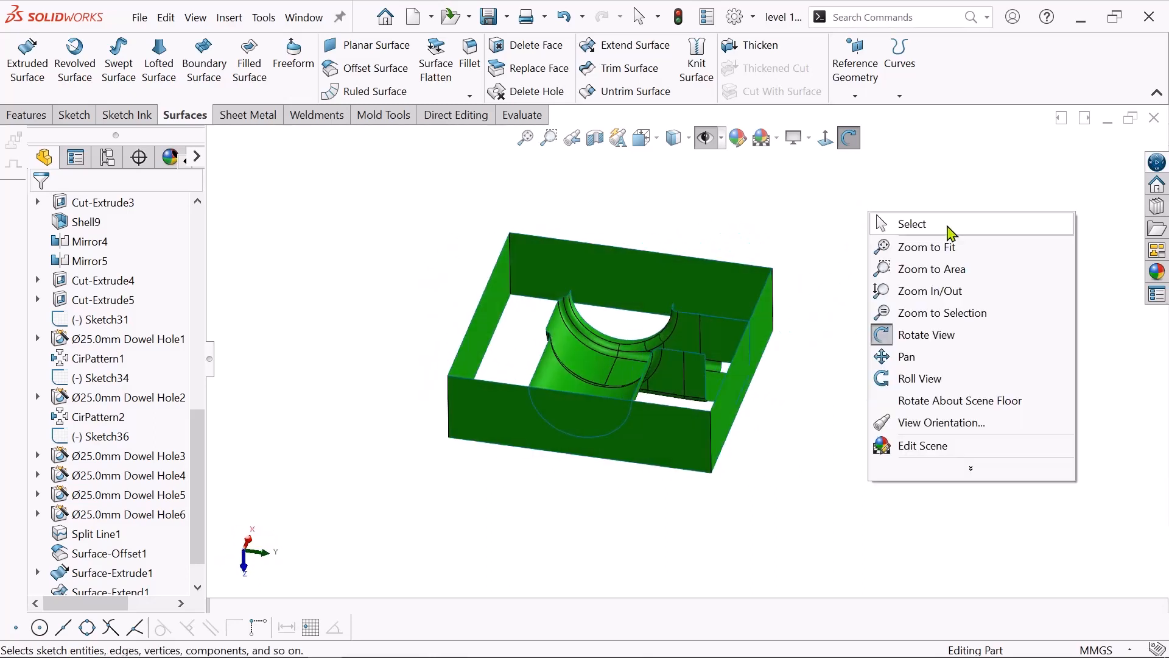
pyautogui.click(912, 224)
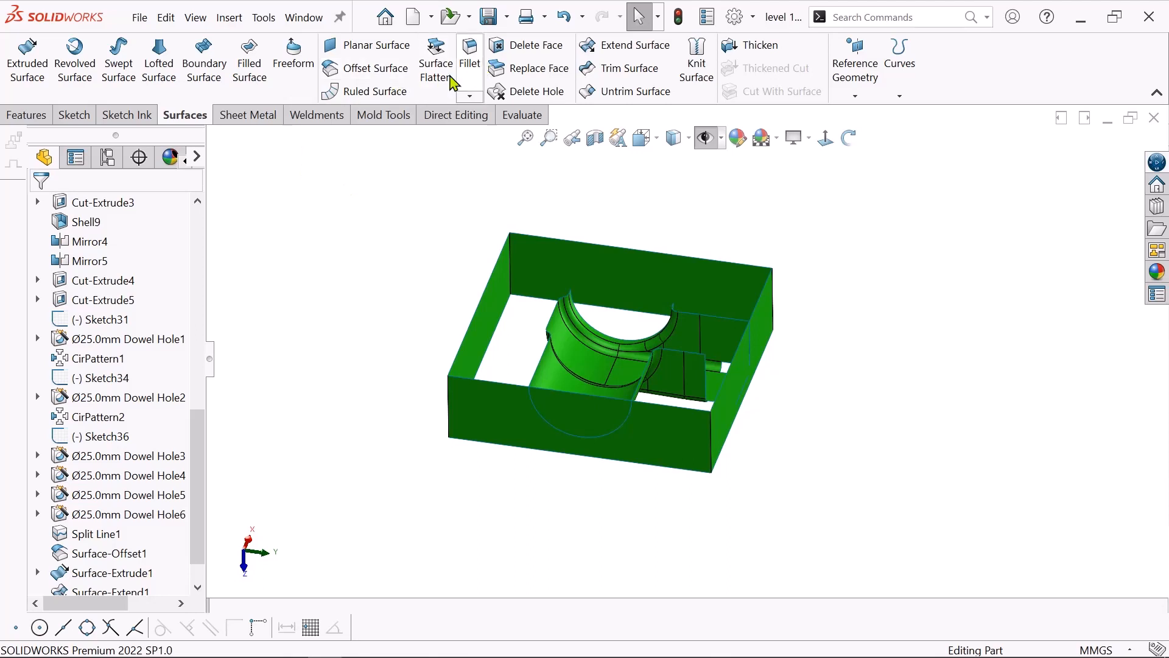
pyautogui.click(536, 49)
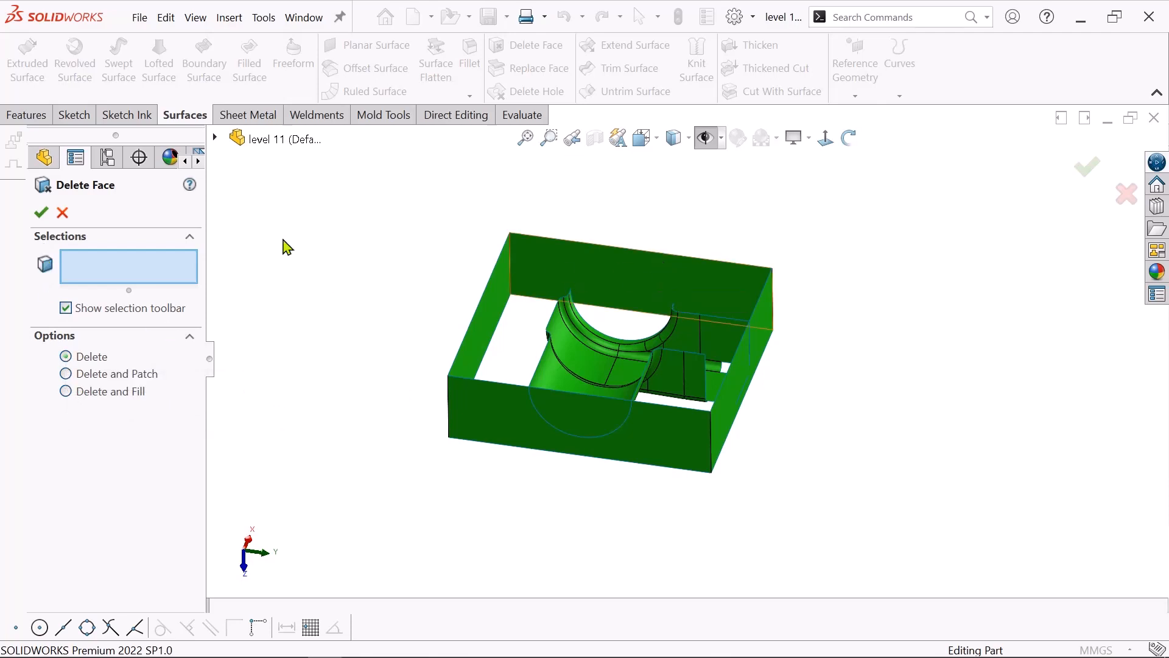
pyautogui.click(580, 255)
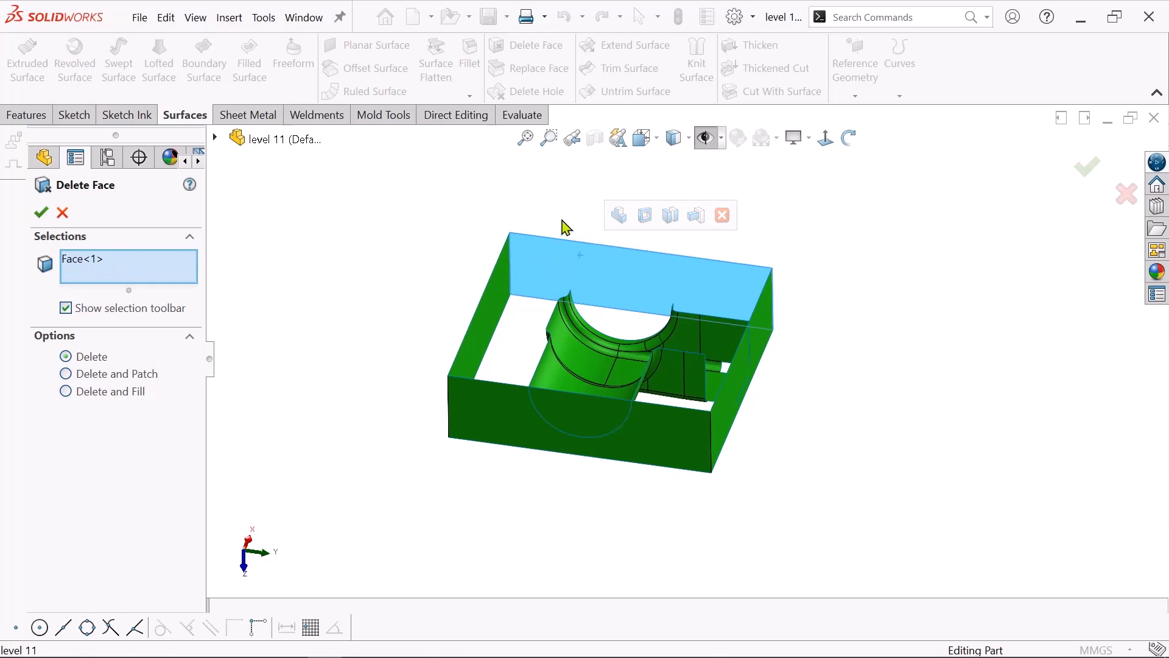
pyautogui.click(849, 137)
pyautogui.moveTo(789, 230); pyautogui.dragTo(729, 263)
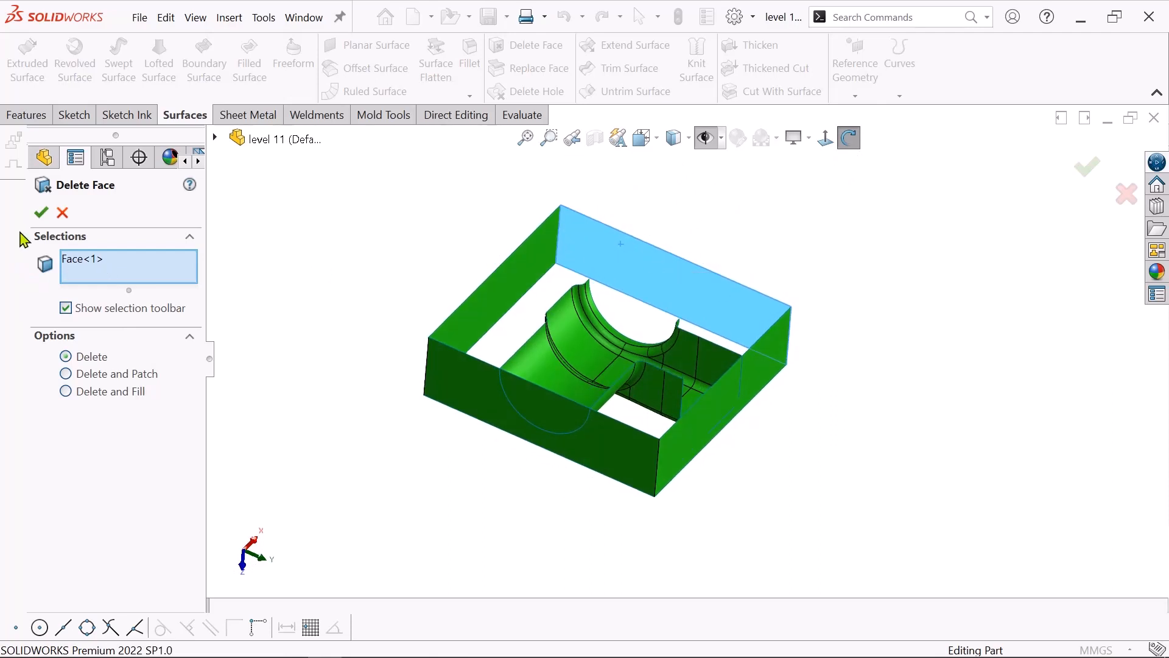
pyautogui.click(40, 212)
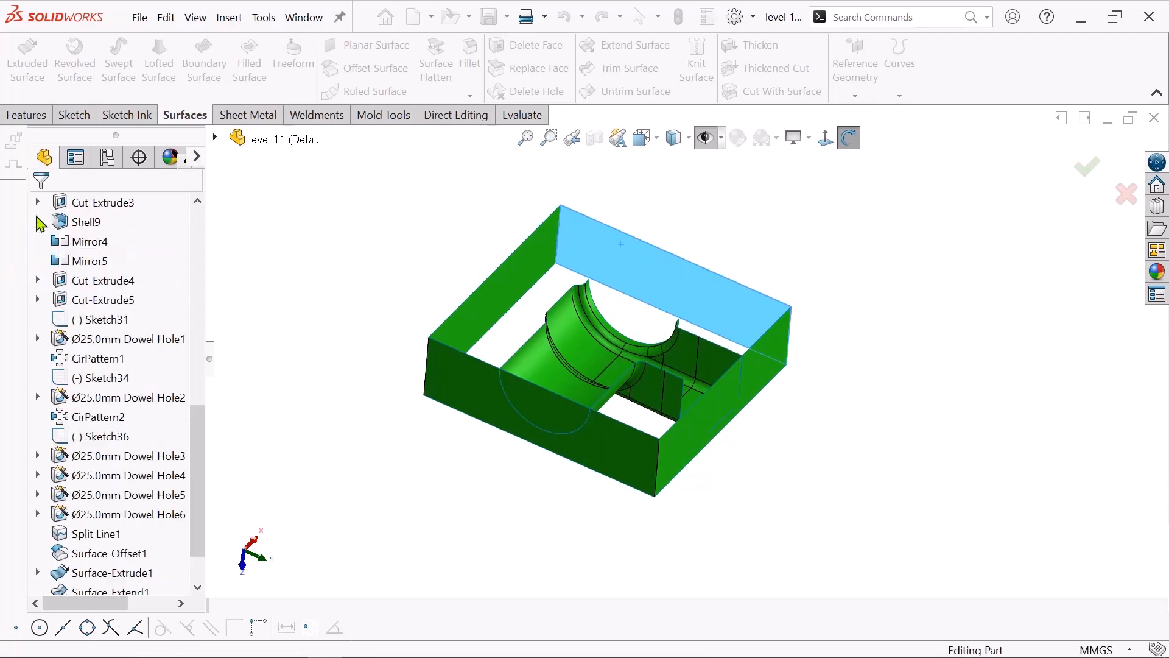
pyautogui.click(851, 138)
pyautogui.moveTo(823, 191); pyautogui.dragTo(764, 579)
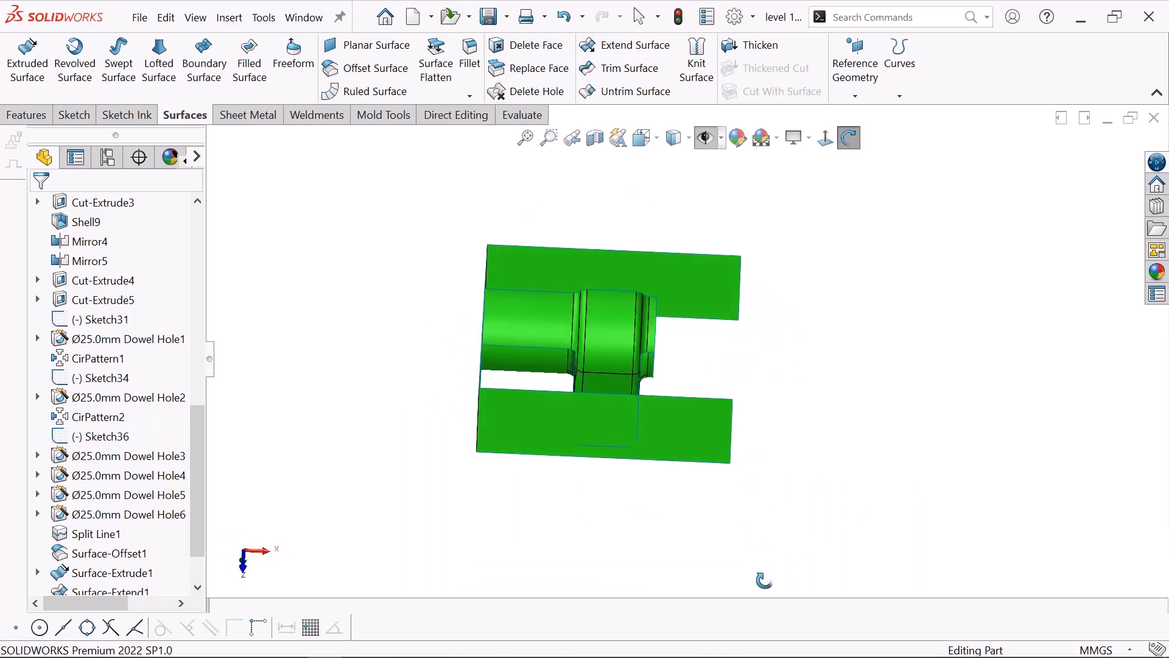
pyautogui.rightClick(811, 265)
pyautogui.click(898, 279)
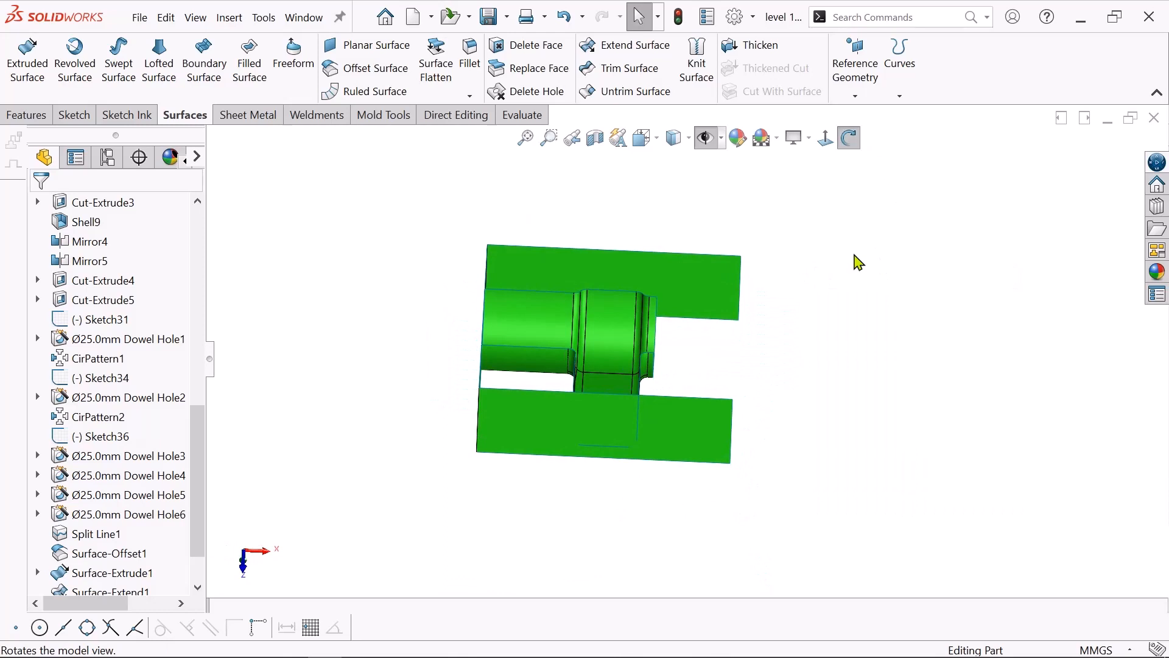
pyautogui.moveTo(854, 254); pyautogui.dragTo(829, 495, button='middle')
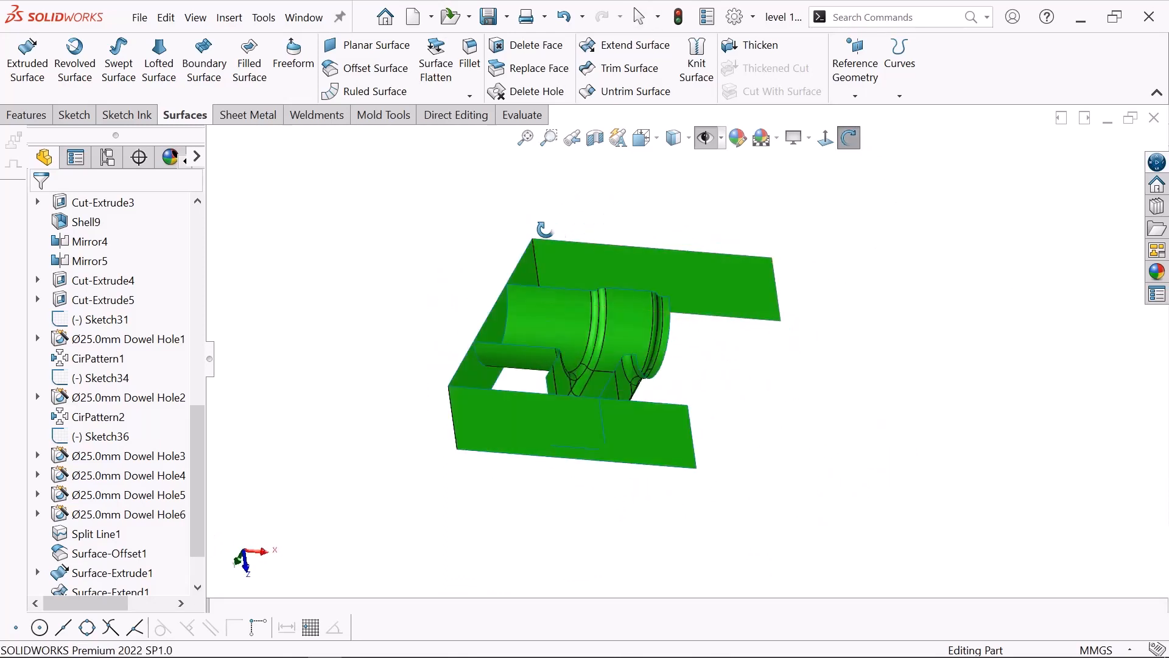